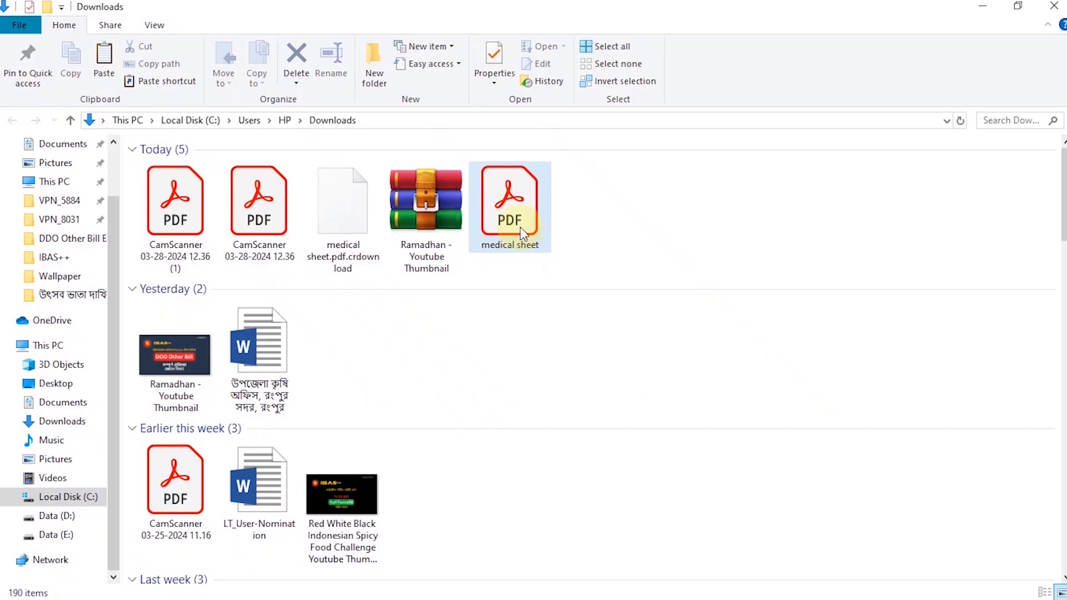
Step: Open medical sheet.pdf and look through its scanned handwritten pages at a reduced zoom
double_click(520, 227)
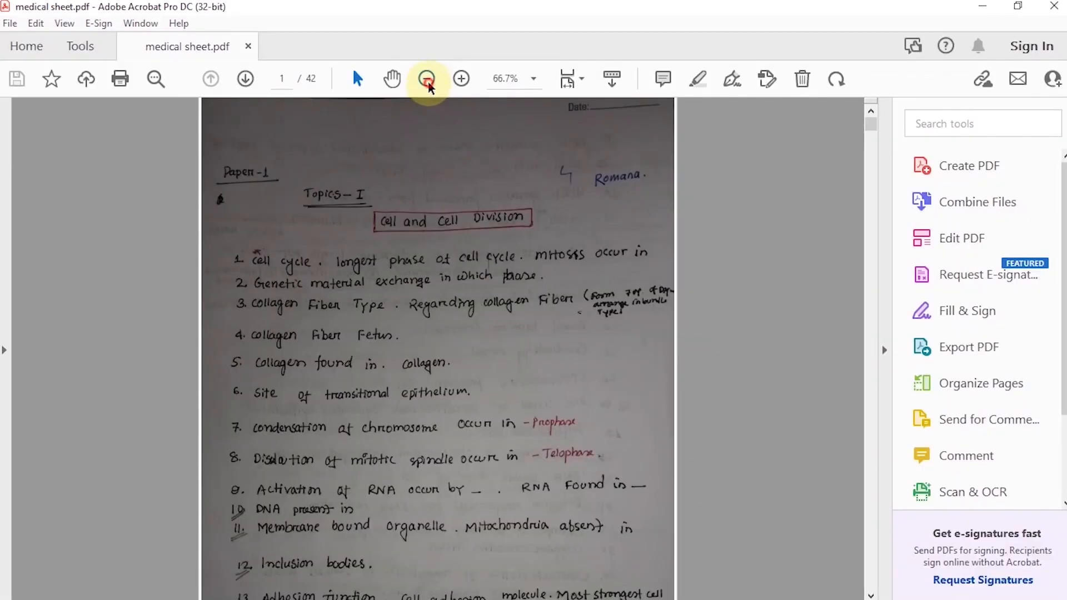
click(426, 78)
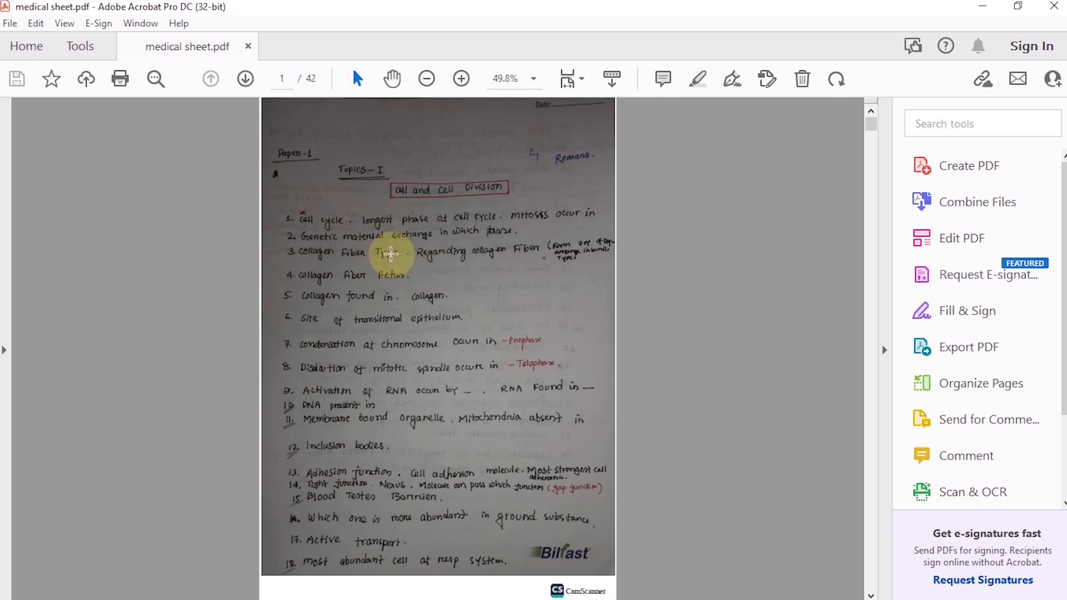
scroll(391, 252, down, 5)
scroll(391, 252, down, 15)
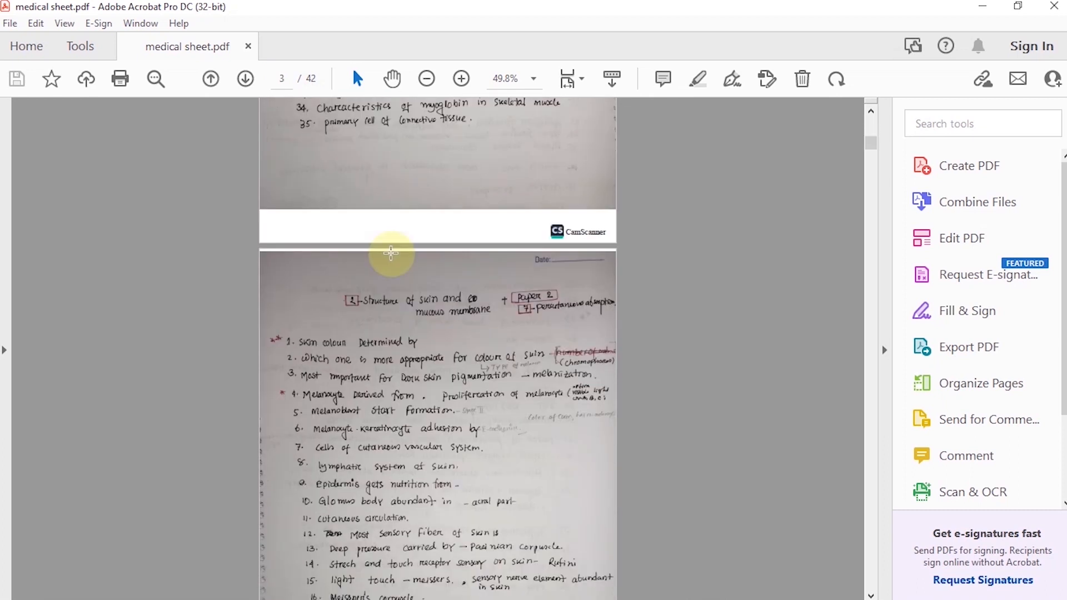
drag(872, 152, 893, 419)
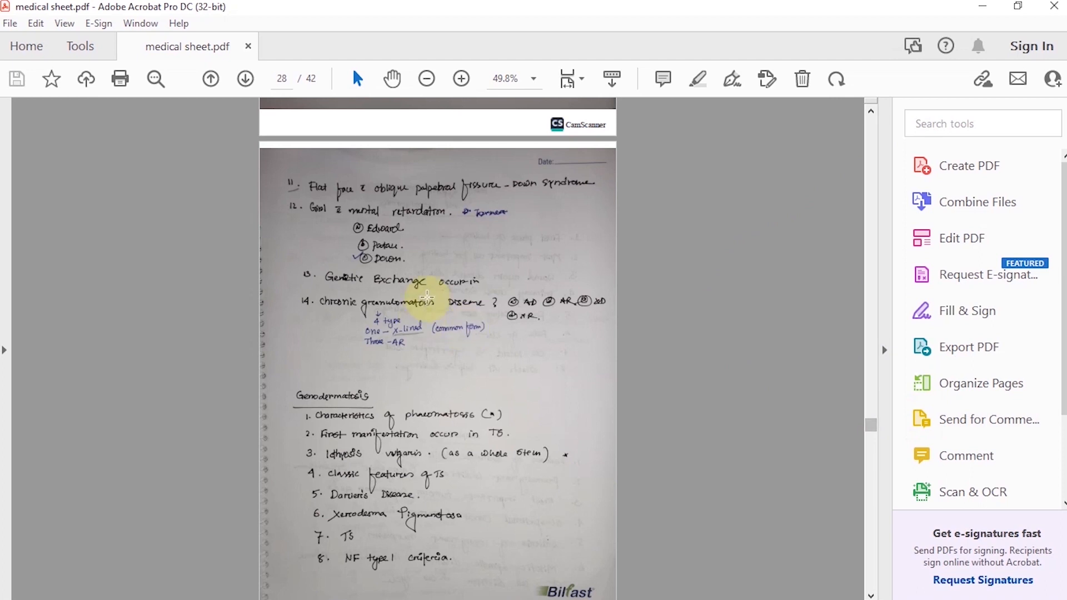
scroll(428, 289, up, 8)
scroll(427, 296, up, 4)
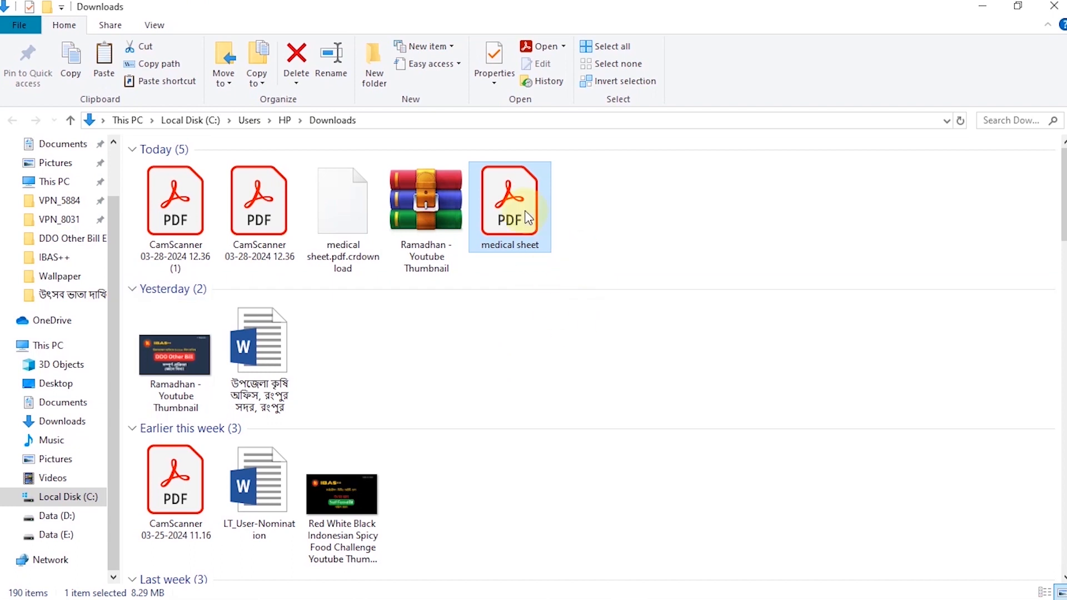
Step: Open the medical sheet PDF from the Downloads folder in Photoshop and go to page 27 in the page selector
drag(525, 212, 596, 596)
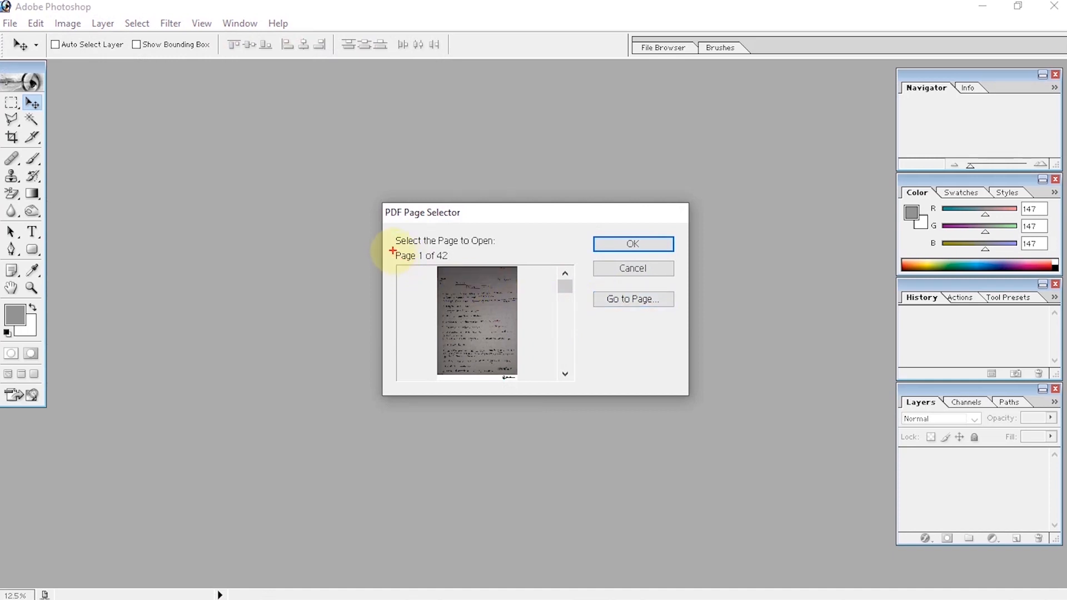
drag(389, 249, 461, 264)
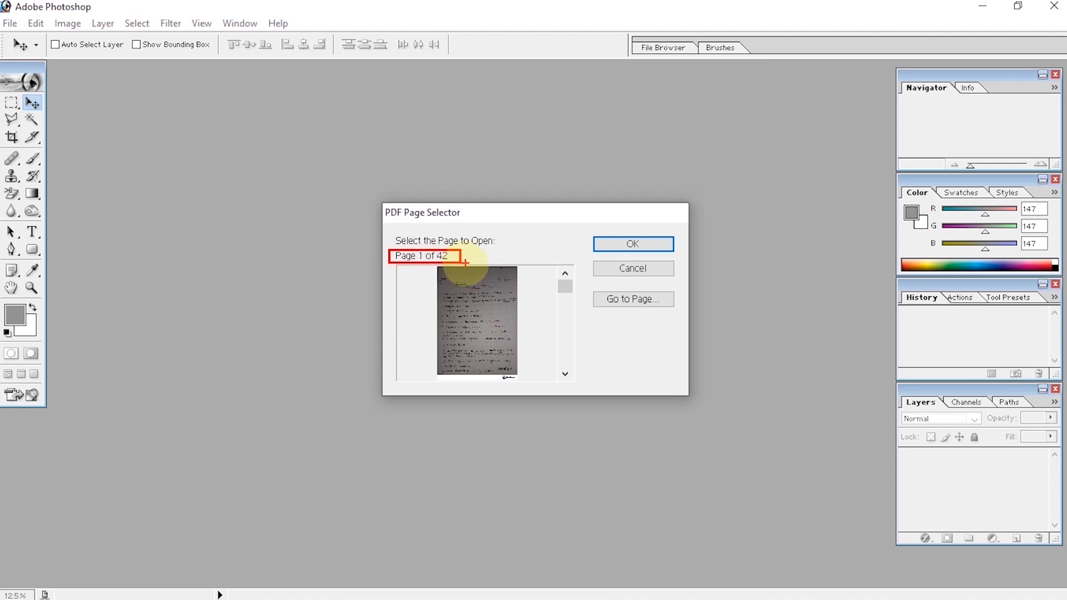
key(Escape)
click(472, 209)
click(633, 300)
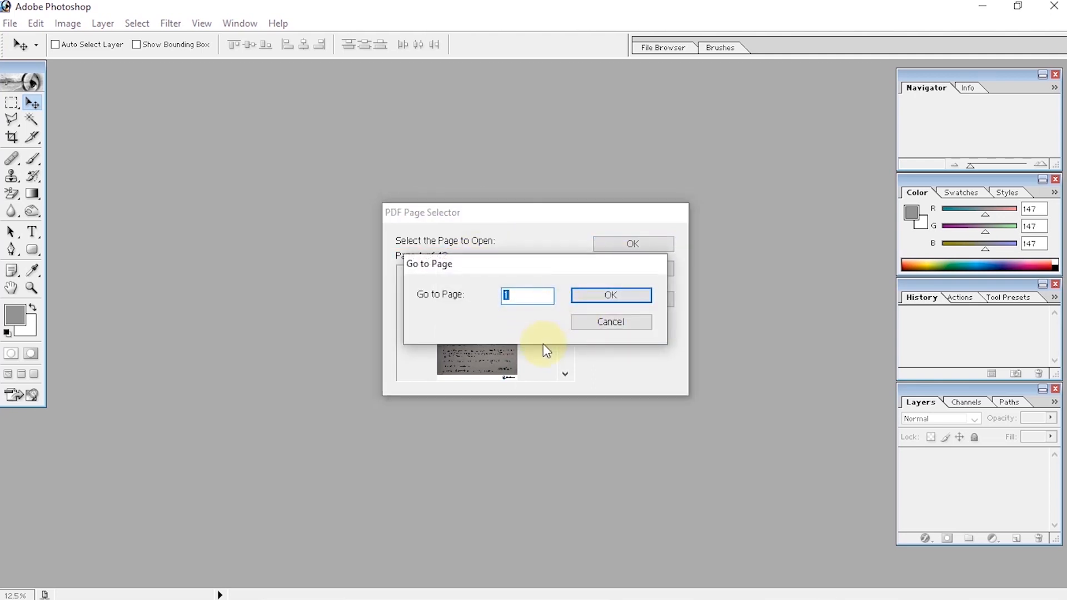
text(27)
click(608, 296)
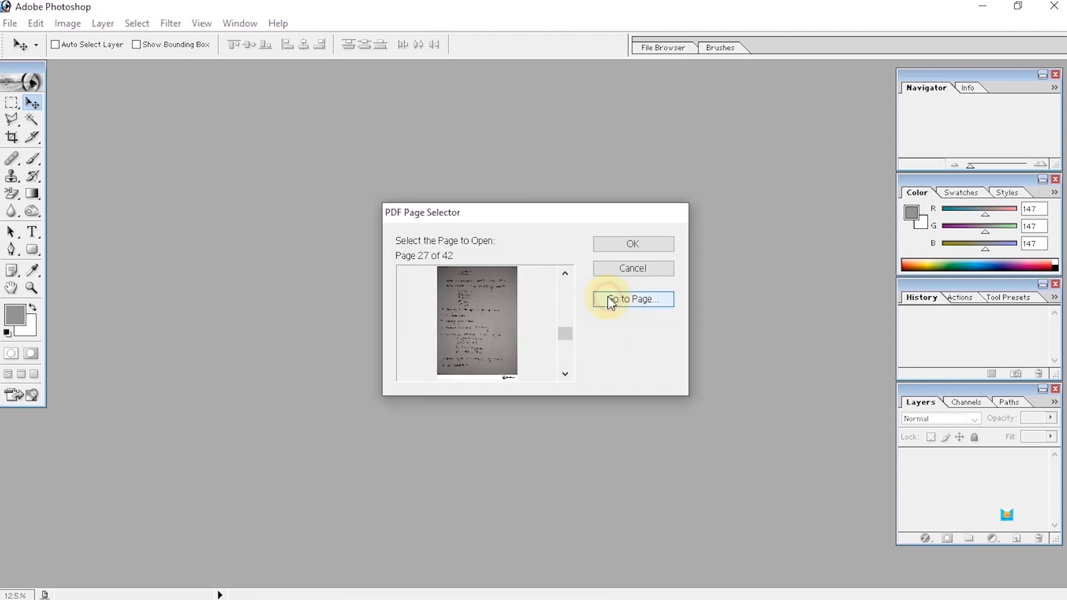
Step: Import the chosen page at 300 pixels/inch in RGB Color and maximize its document window
click(634, 245)
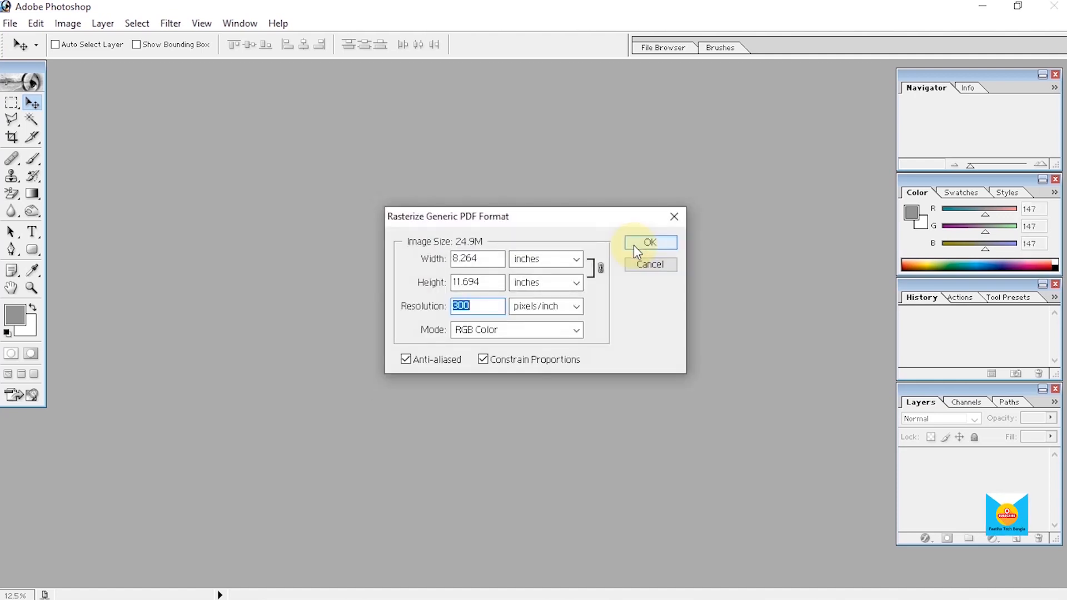
click(633, 245)
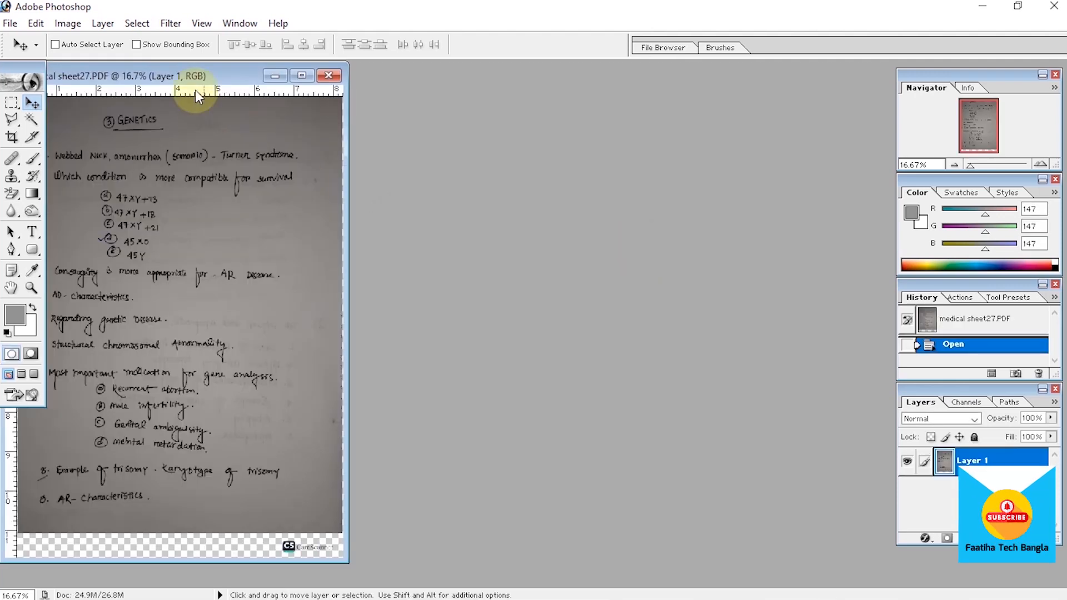
click(302, 75)
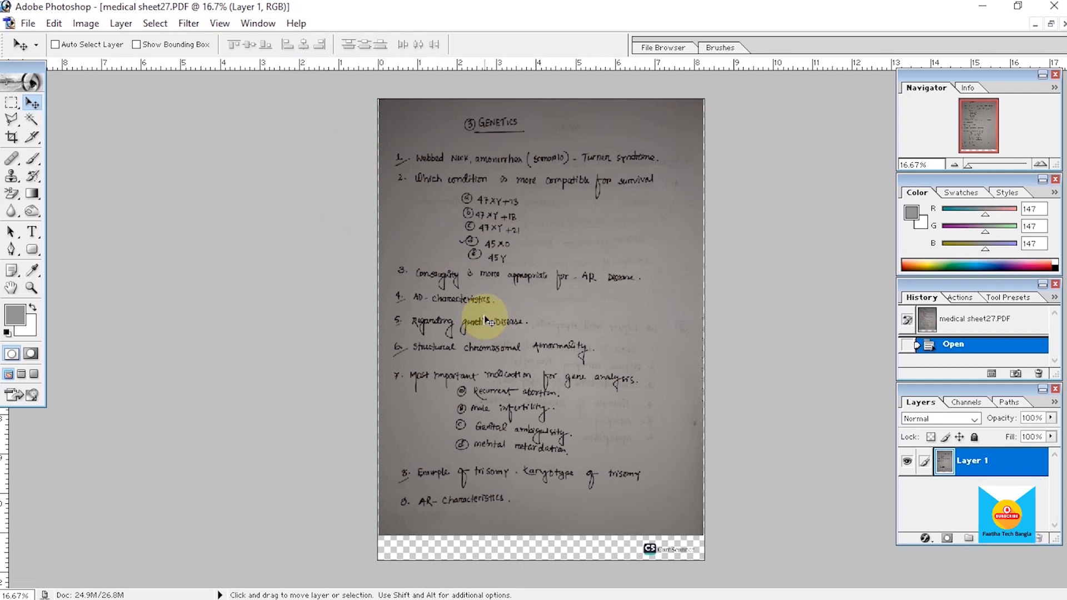
Step: Crop the page to the photographed sheet, cutting off the CamScanner strip below it and the thin side edges
click(13, 136)
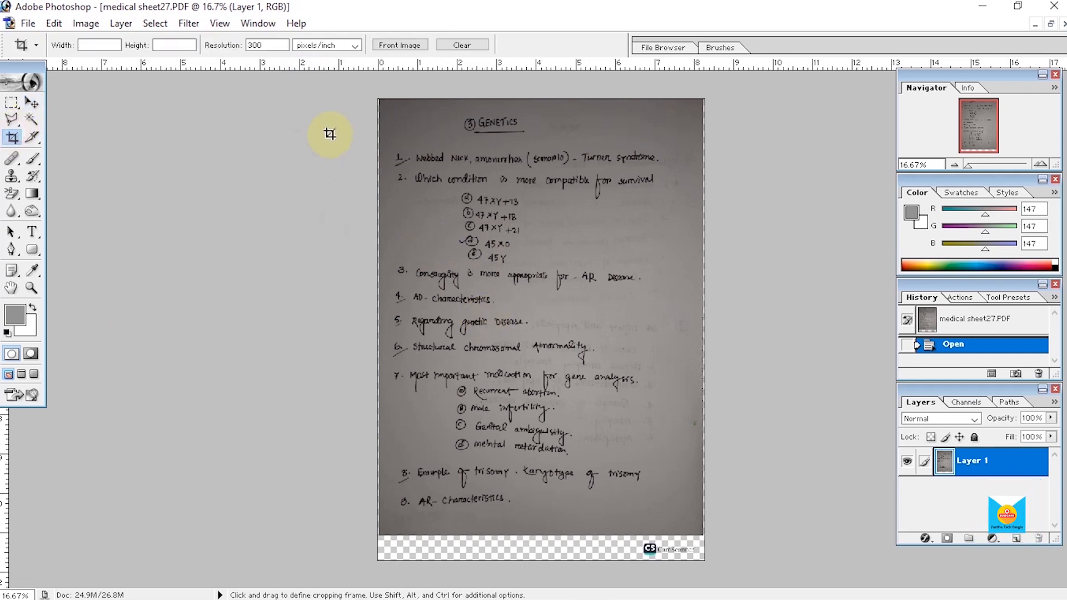
drag(382, 100, 704, 532)
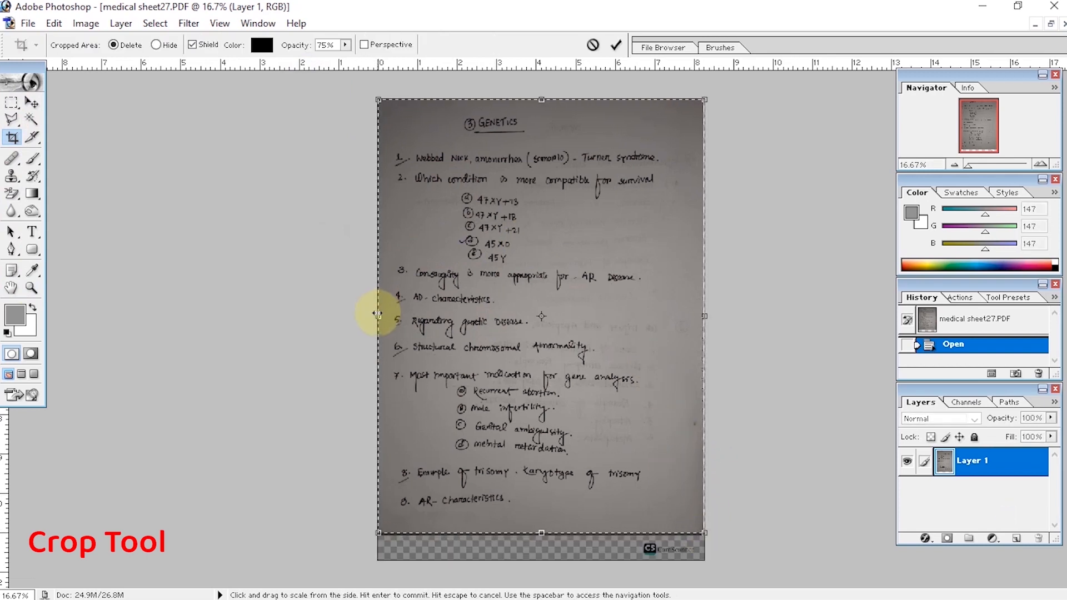
drag(378, 315, 381, 317)
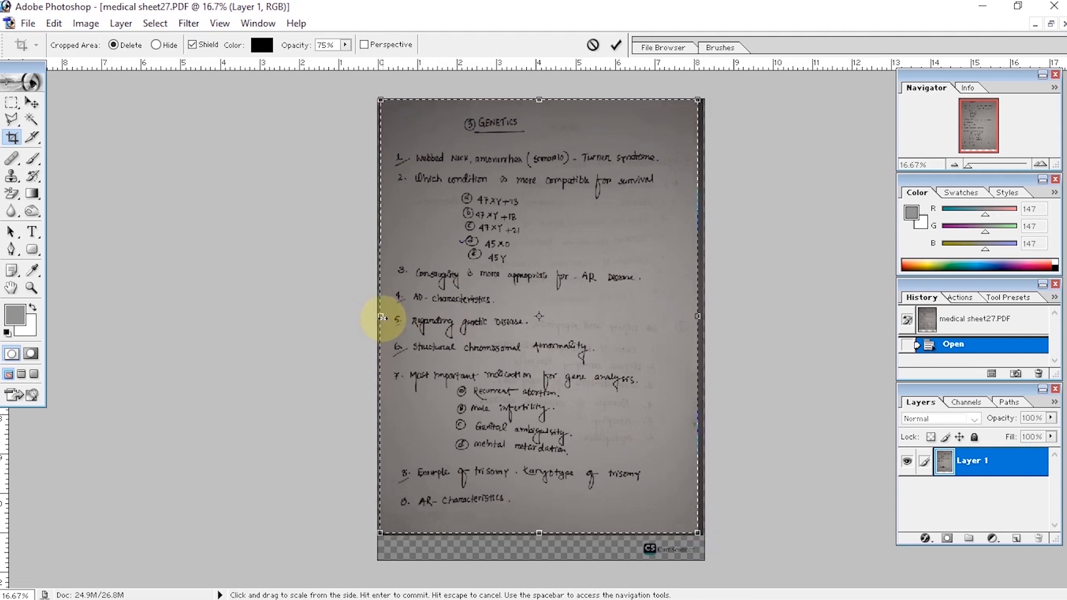
key(Return)
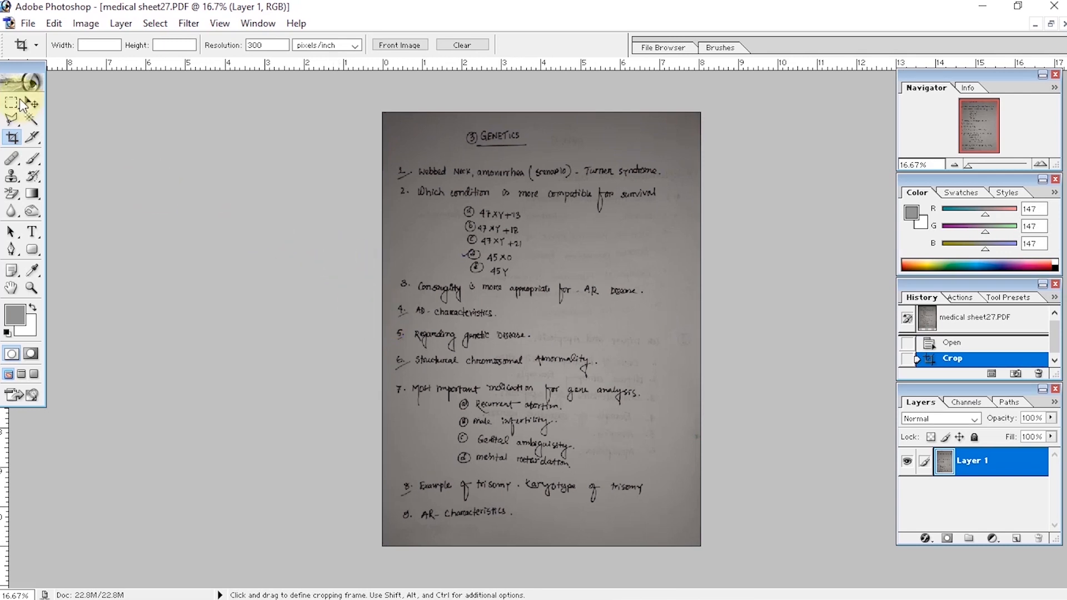
click(31, 103)
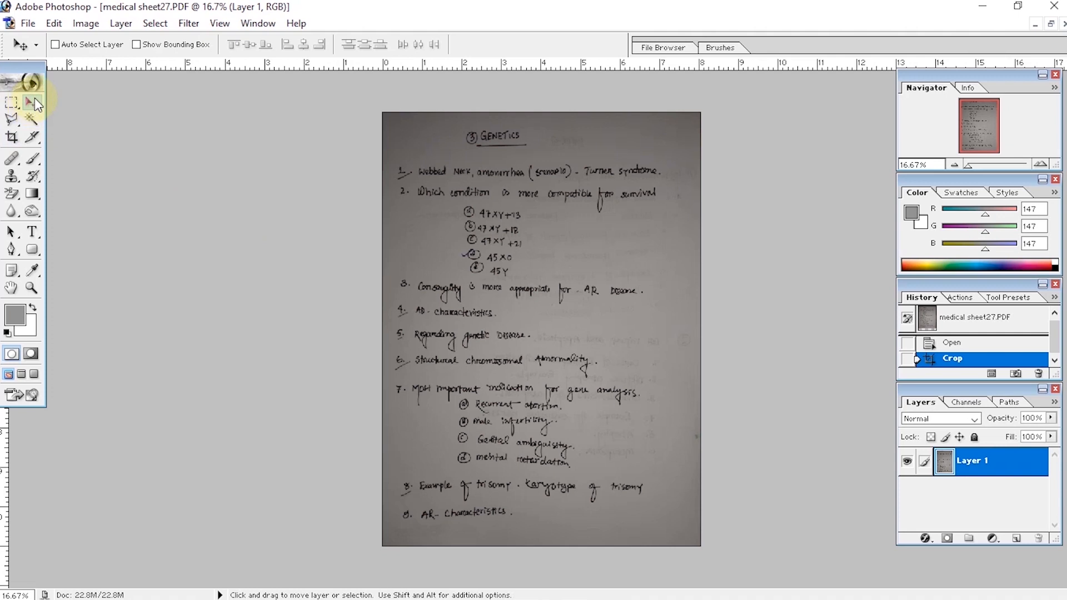
Step: Convert the cropped page to Grayscale mode, discarding its color information
click(72, 21)
mouse_move(81, 40)
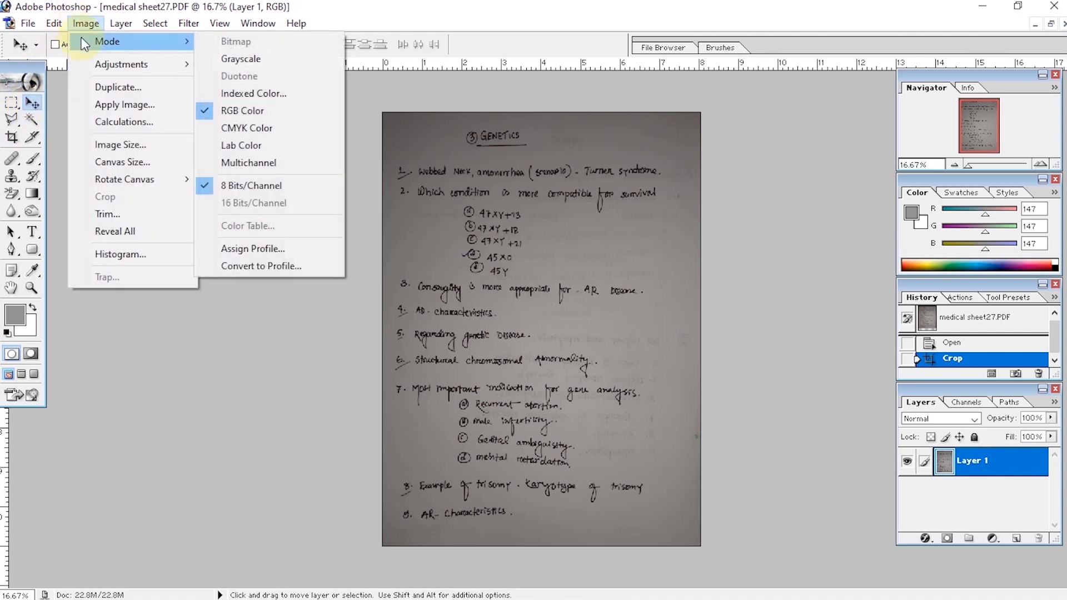
click(223, 59)
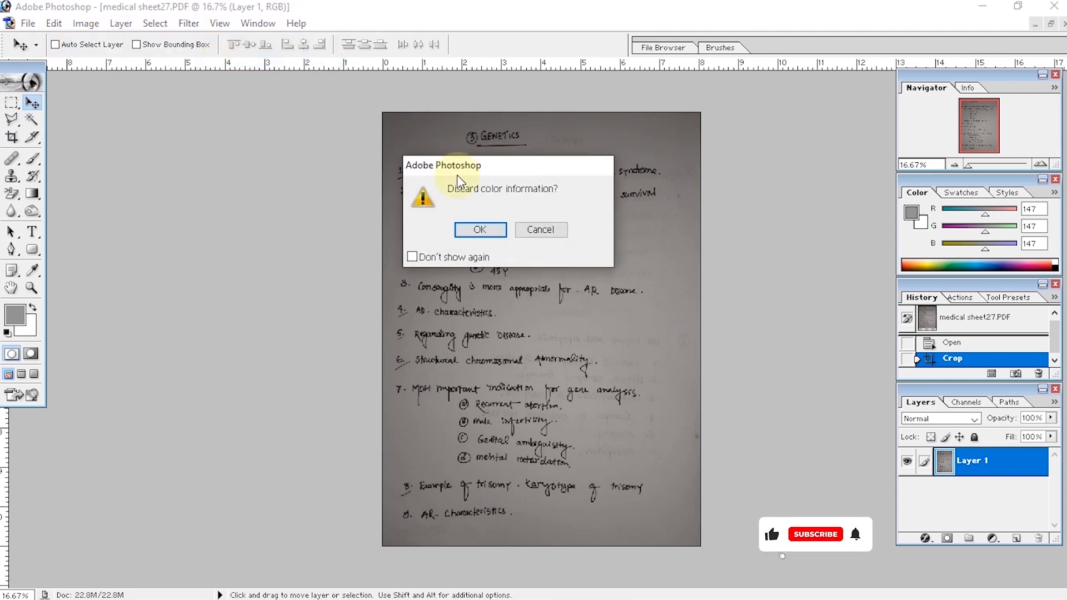
click(482, 230)
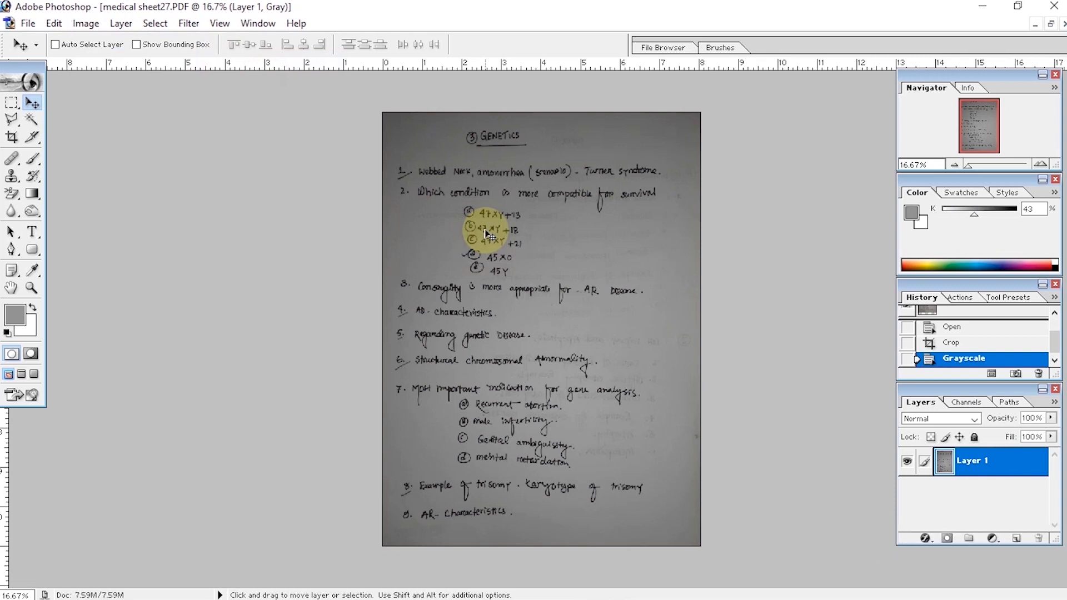
Step: Lighten the gray background with Curves by moving the midpoint to about 81% input and 48% output
key(ctrl+m)
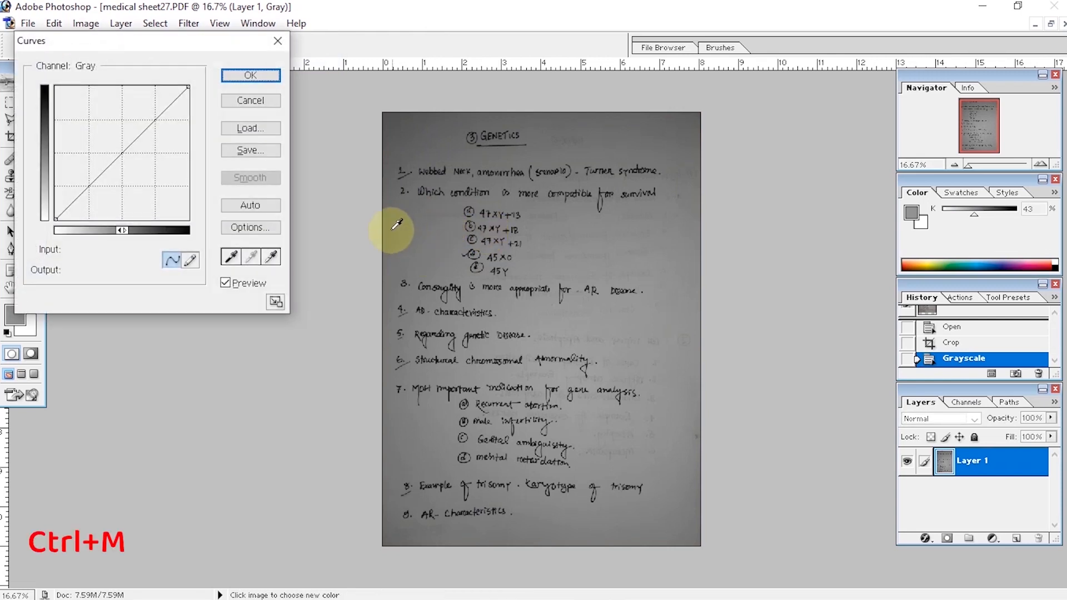
drag(123, 151, 163, 155)
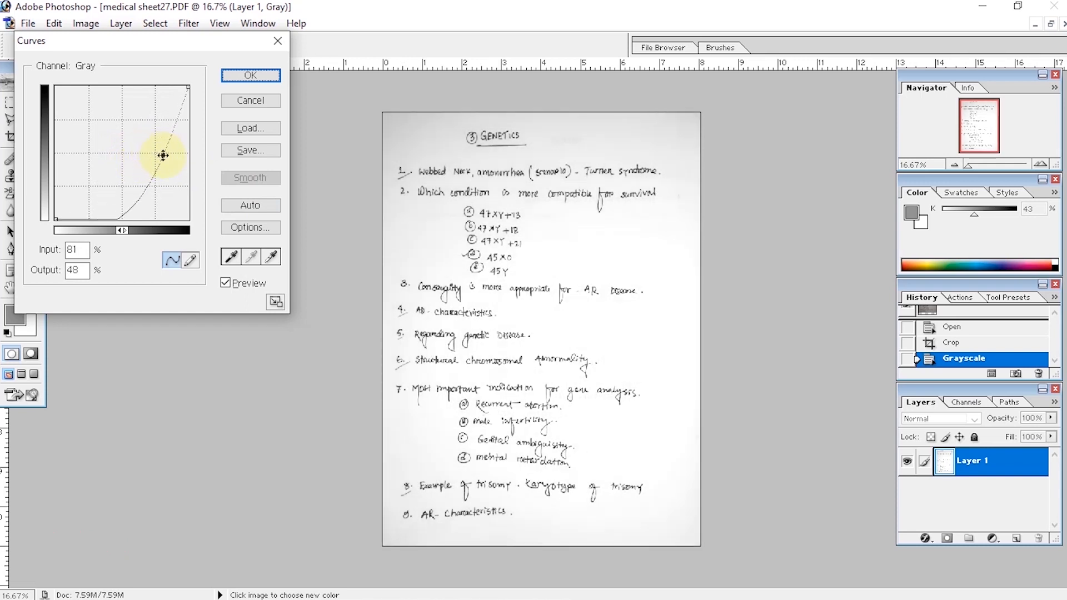
drag(163, 155, 164, 156)
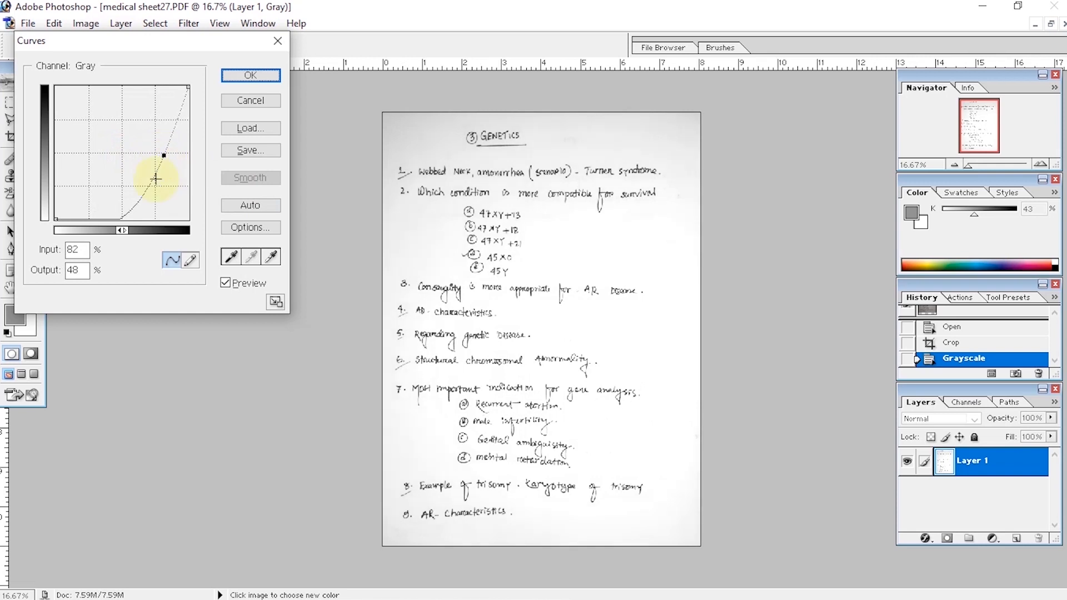
click(252, 76)
Step: Raise the page's brightness and set its contrast to +16 with Brightness/Contrast
key(ctrl+plus)
click(89, 24)
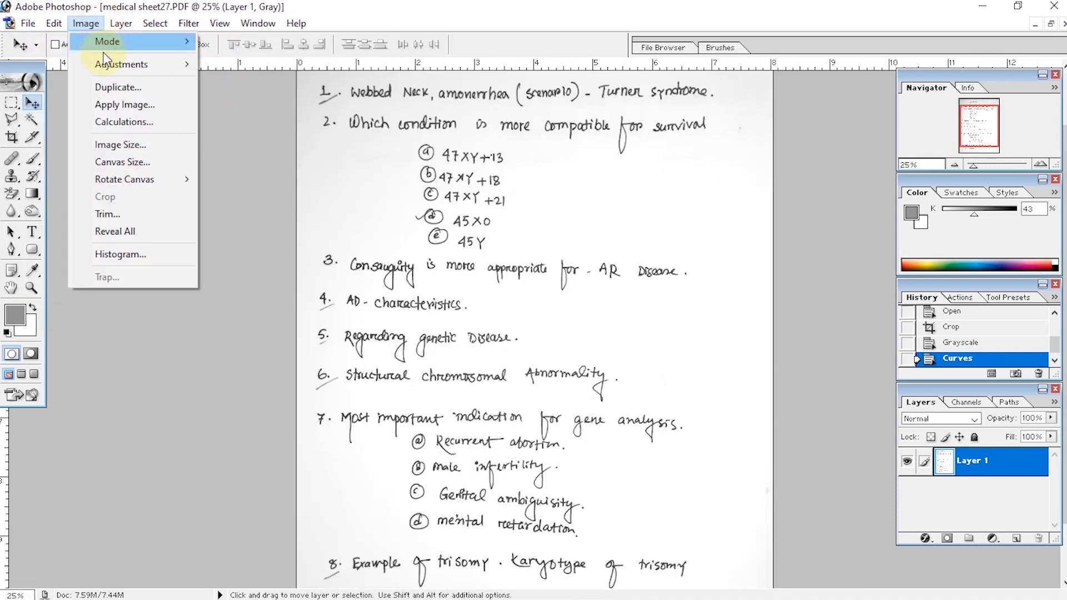
mouse_move(105, 57)
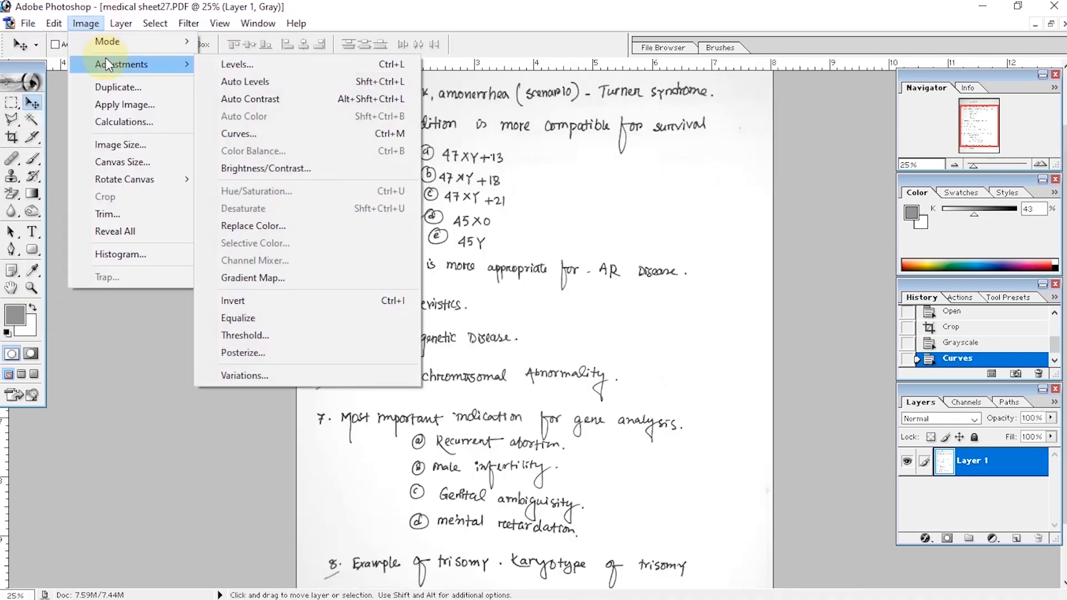
click(278, 173)
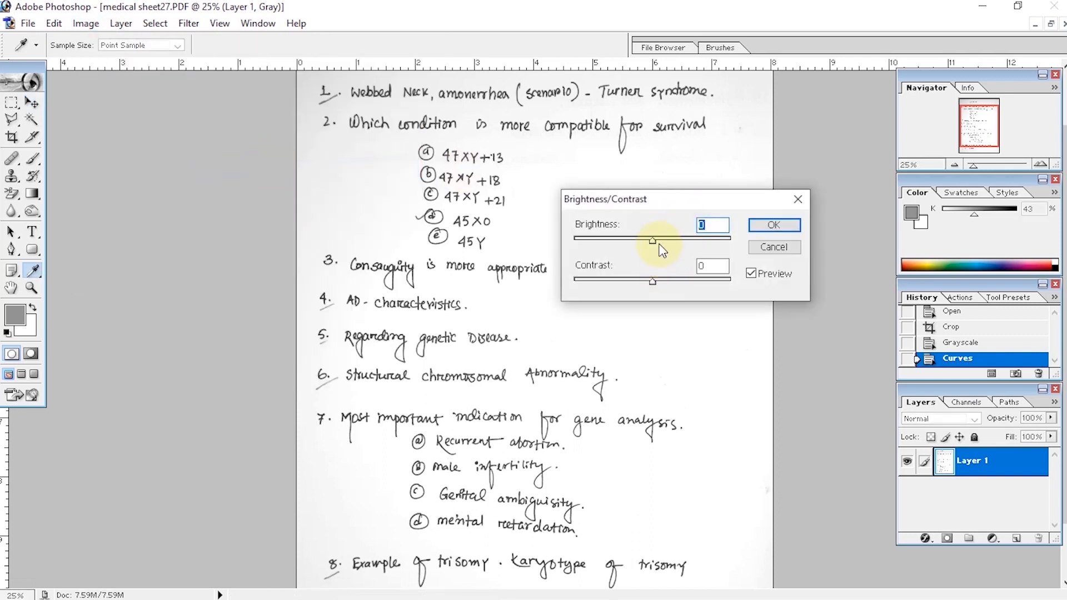
mouse_move(653, 242)
mouse_down()
mouse_move(643, 243)
mouse_move(661, 242)
mouse_up()
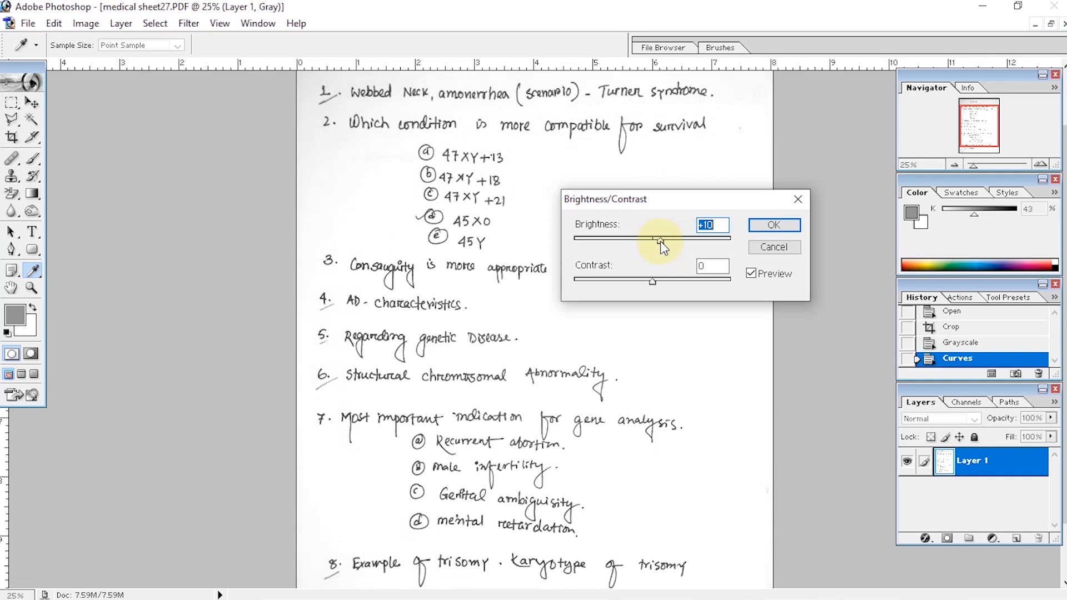
mouse_move(652, 281)
mouse_down()
mouse_move(674, 279)
mouse_move(665, 281)
mouse_up()
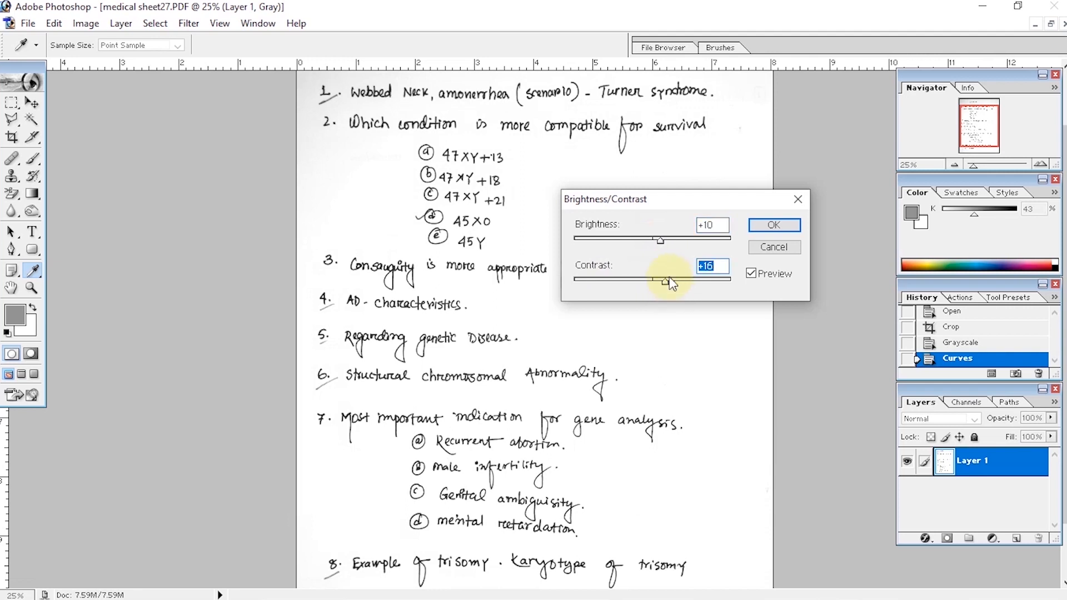
drag(661, 241, 669, 240)
click(773, 225)
key(v)
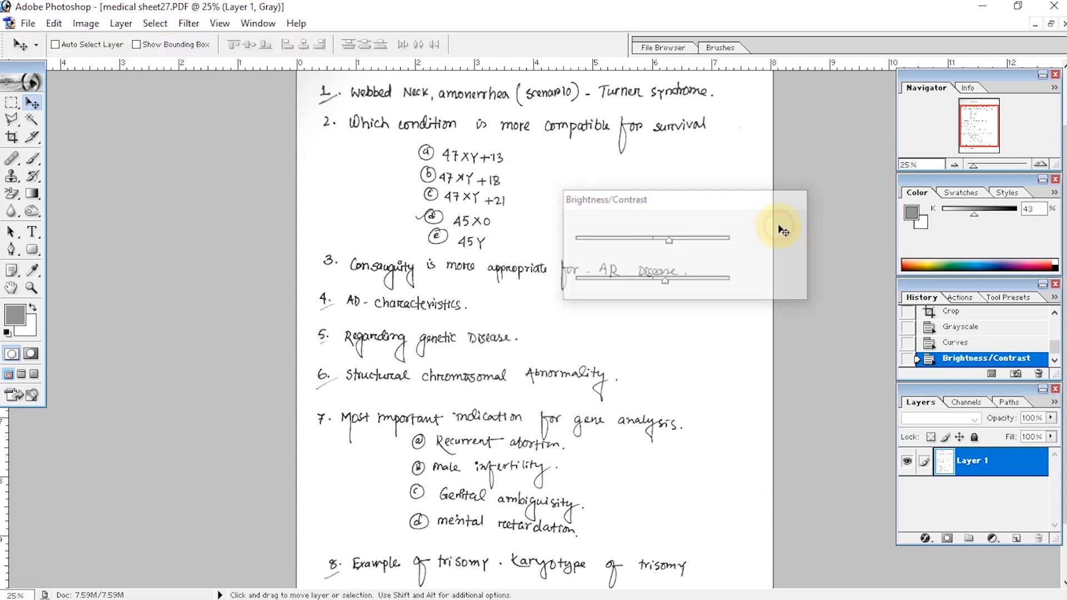
Step: Apply Levels to the page with the black input level at 51 and the white input level at 215
scroll(657, 239, up, 1)
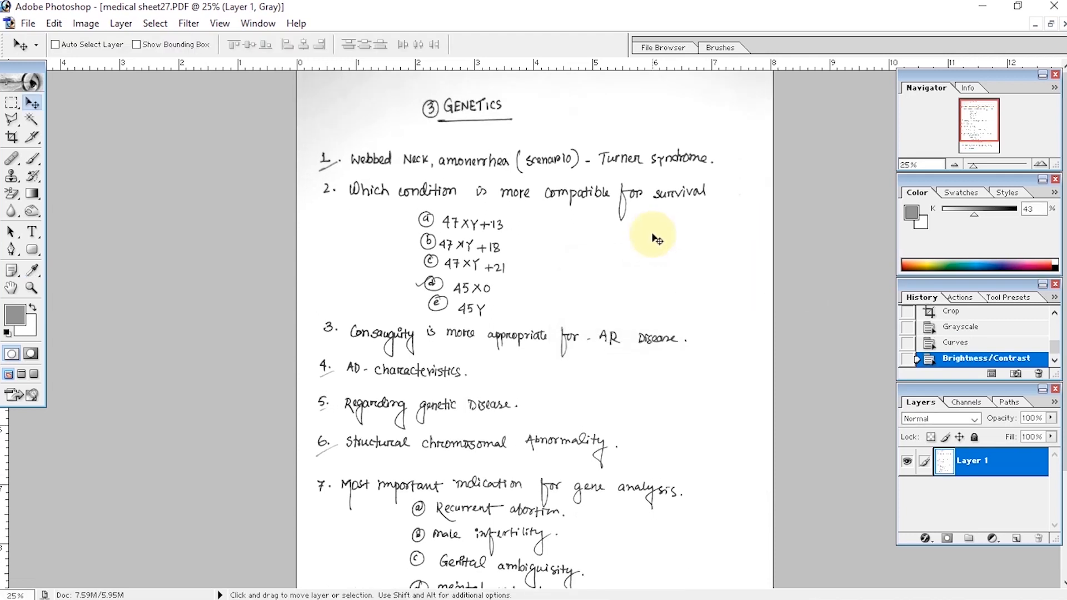
key(ctrl+l)
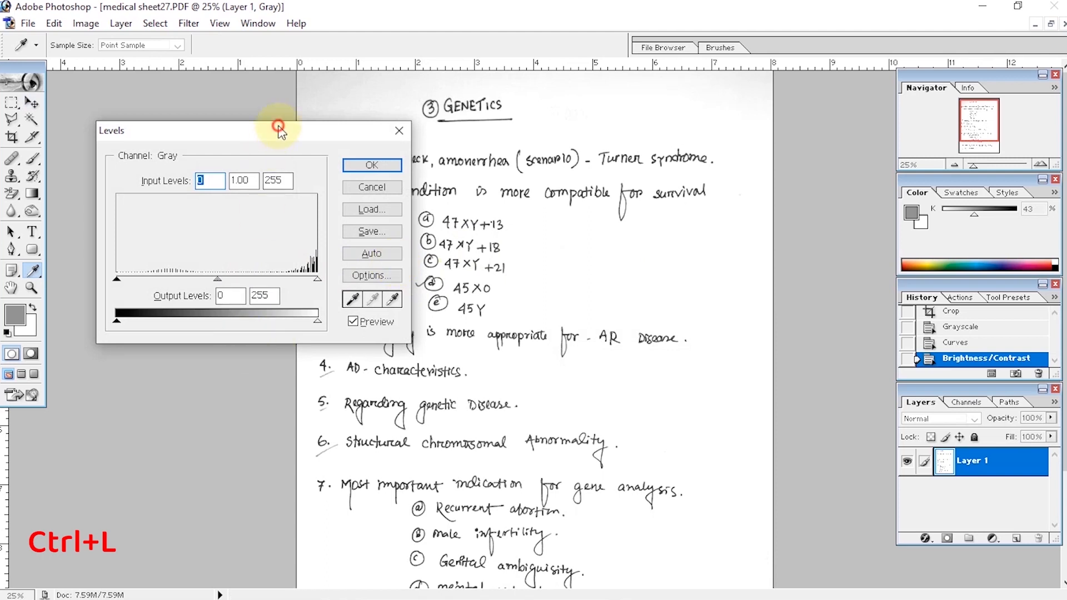
drag(281, 131, 256, 123)
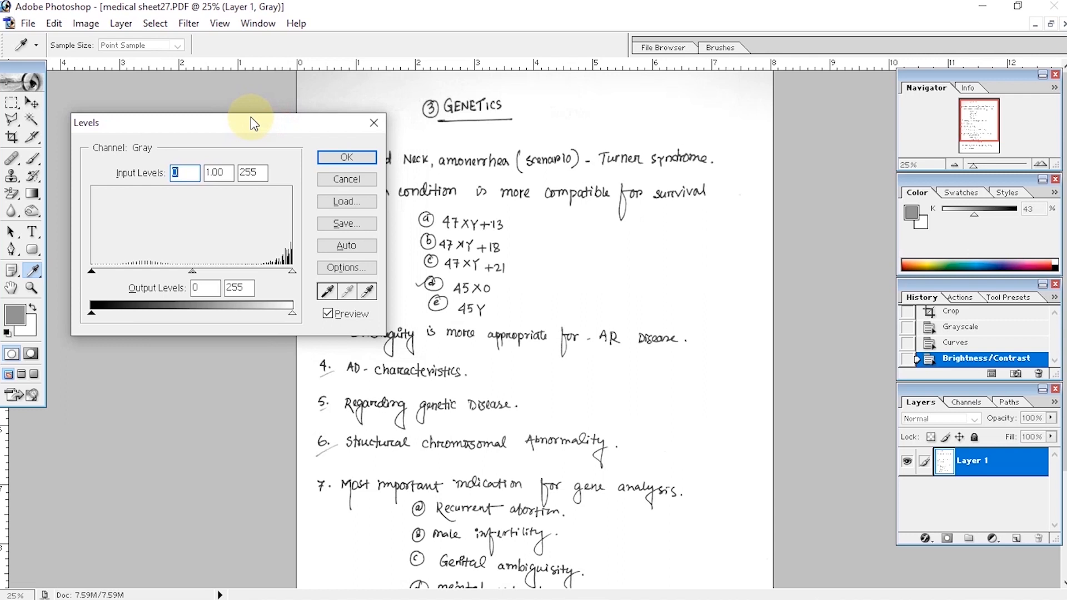
drag(92, 271, 131, 275)
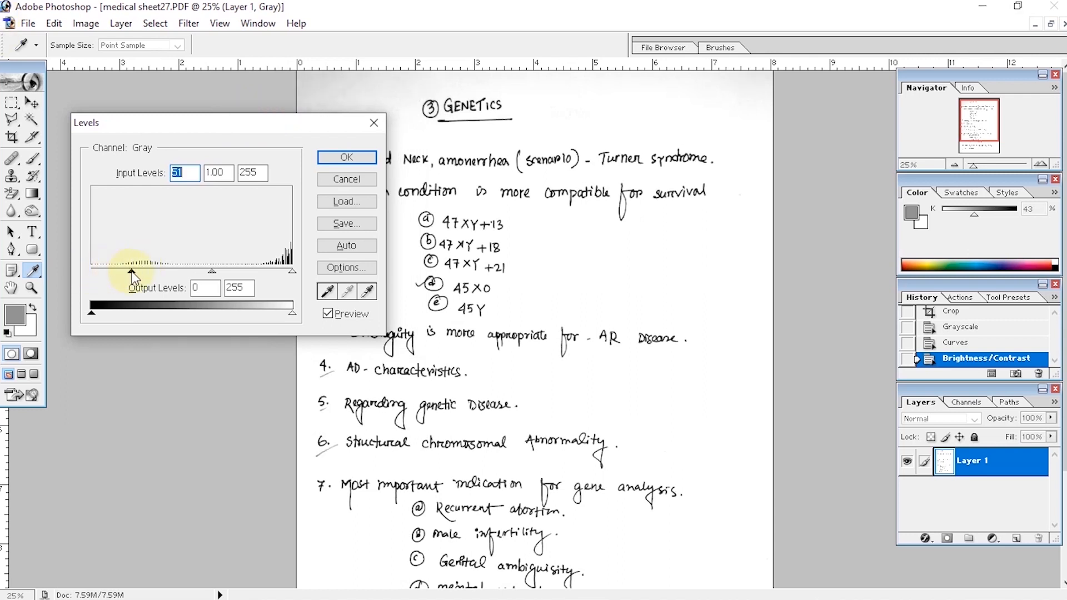
drag(291, 272, 261, 270)
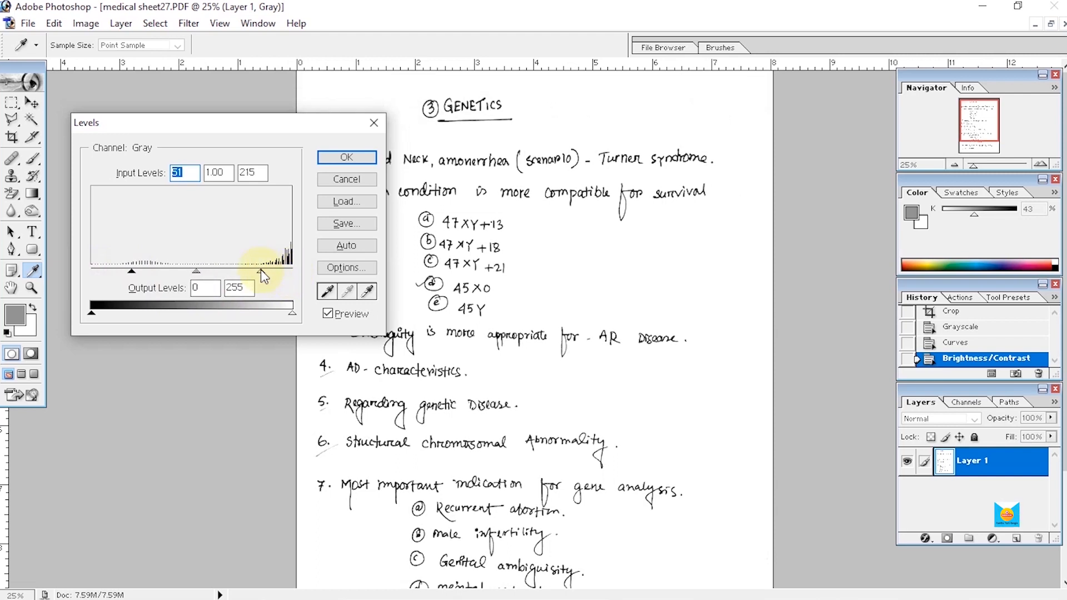
drag(261, 268, 260, 269)
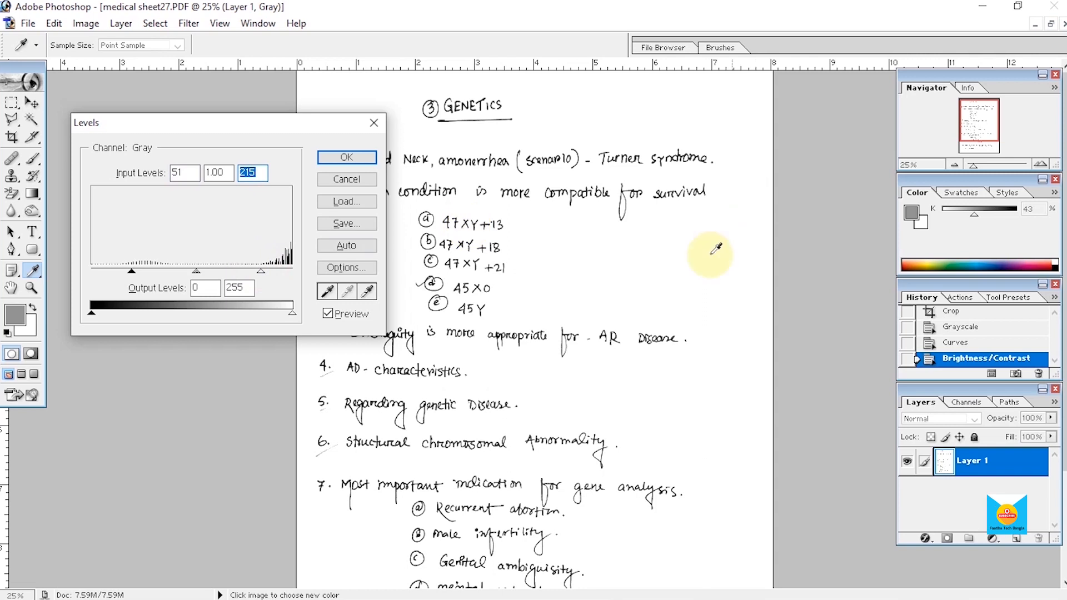
click(349, 158)
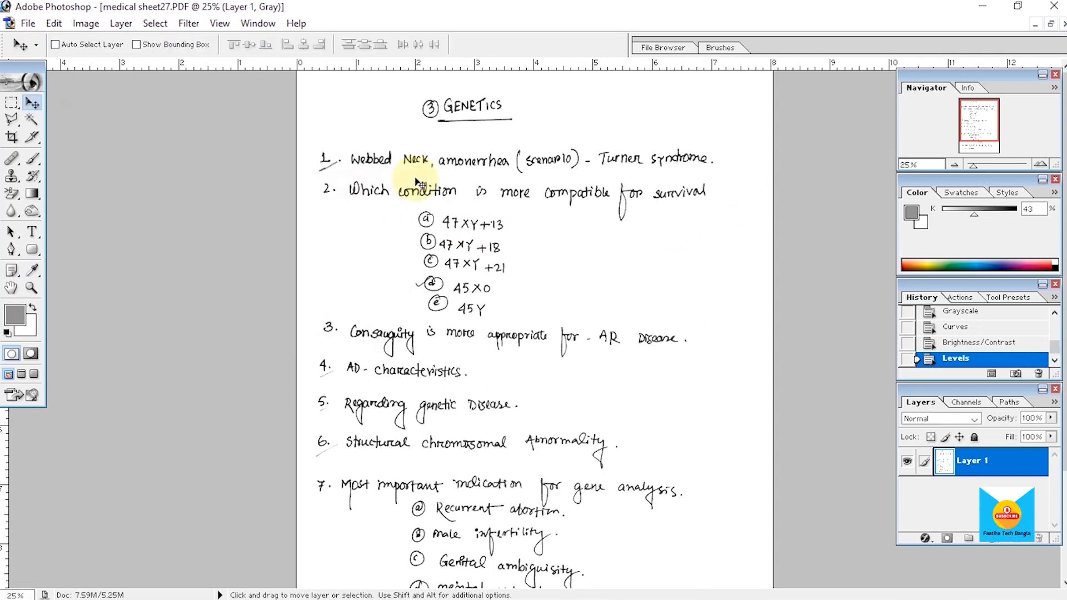
Step: Create a new blank A4 document with white contents in RGB Color mode at 300 pixels/inch
key(ctrl+minus)
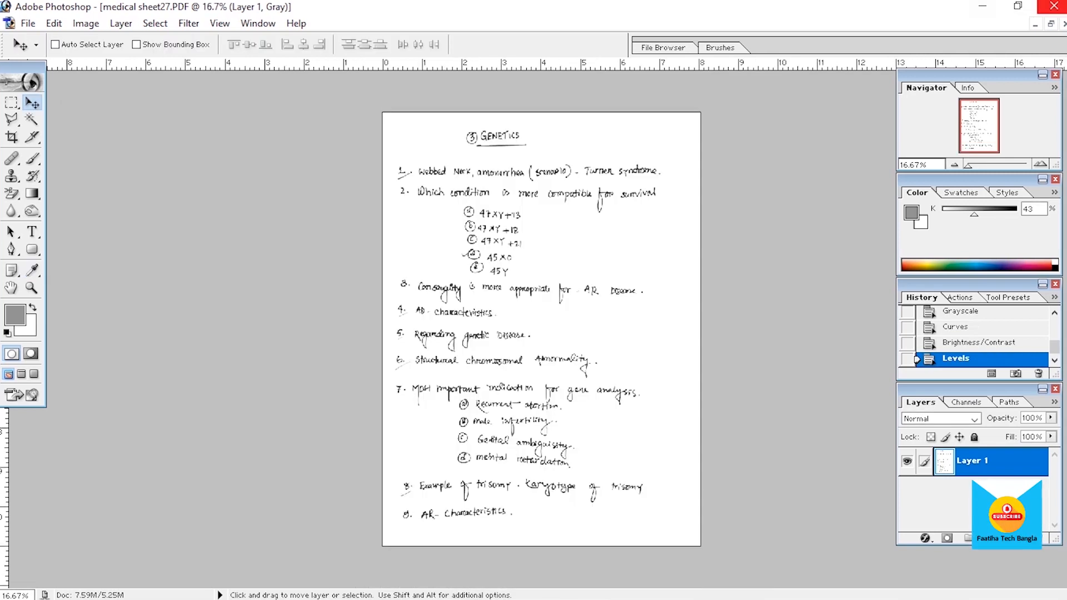
key(ctrl+plus)
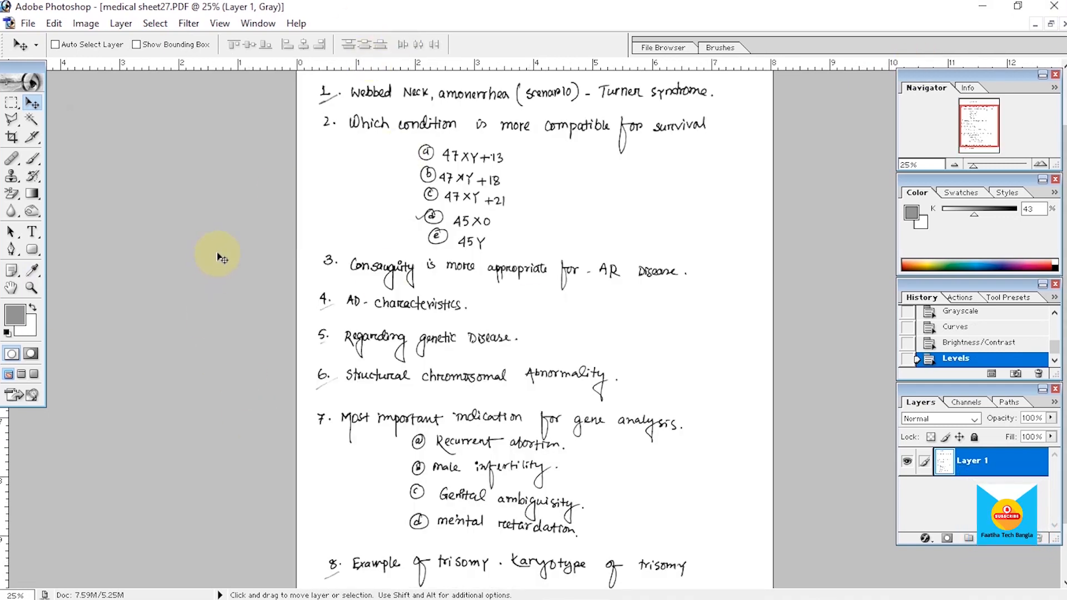
key(ctrl+minus)
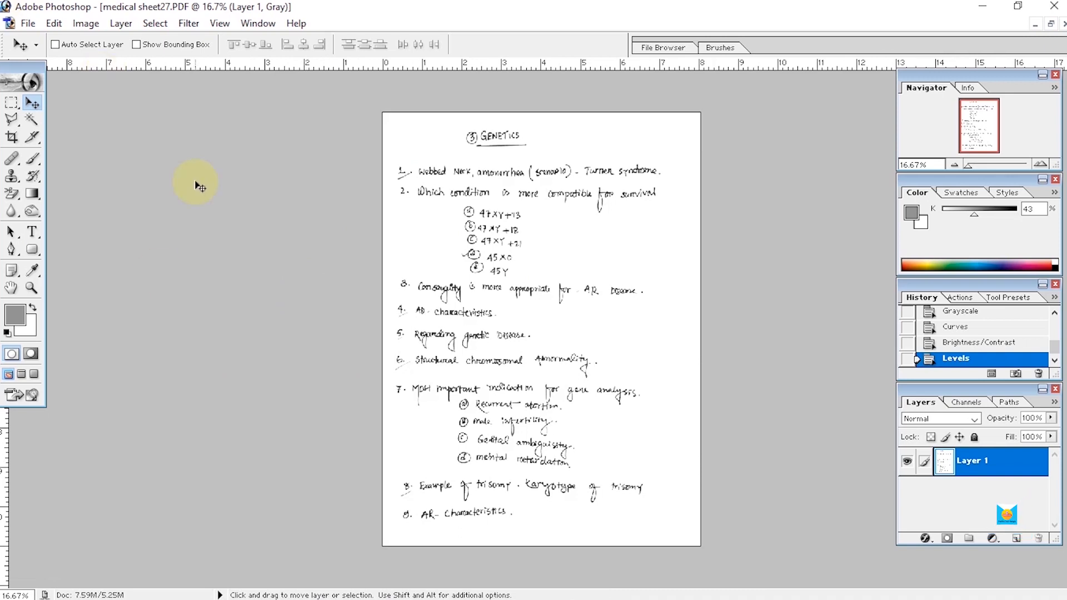
key(ctrl+n)
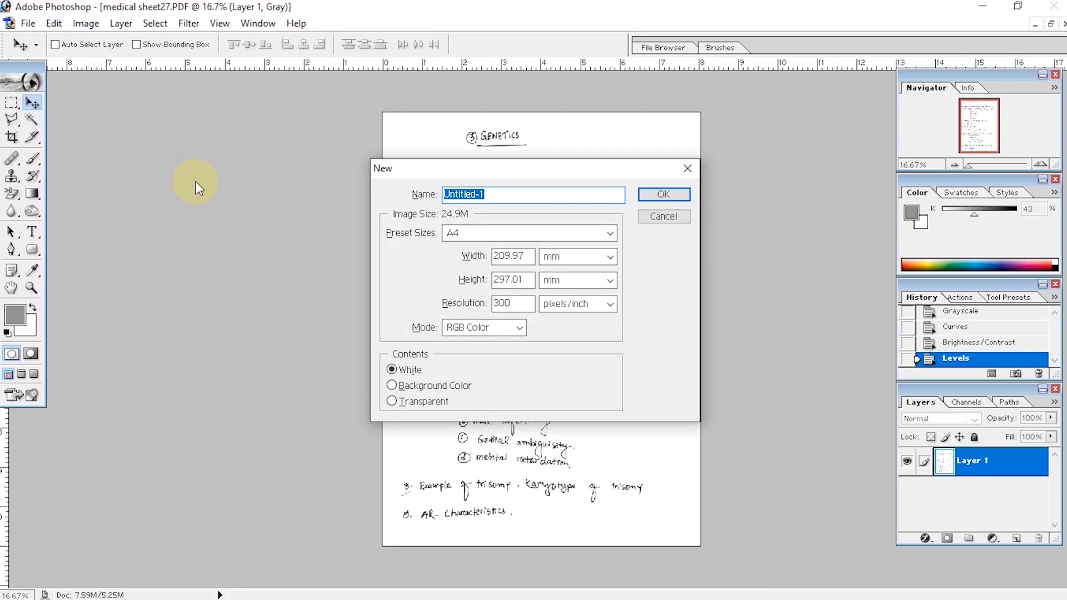
click(645, 216)
click(28, 23)
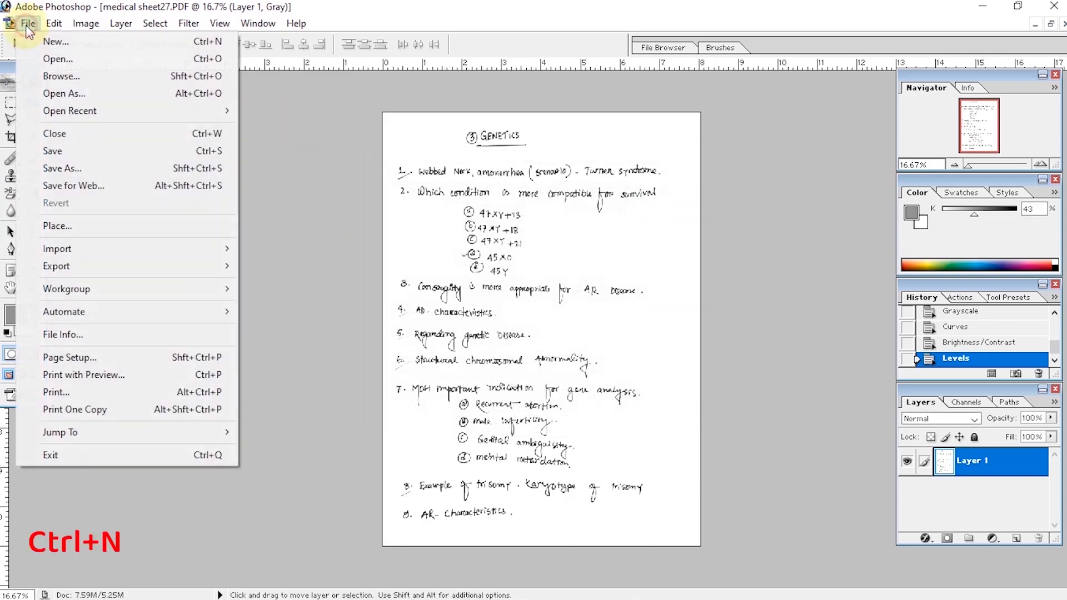
click(57, 41)
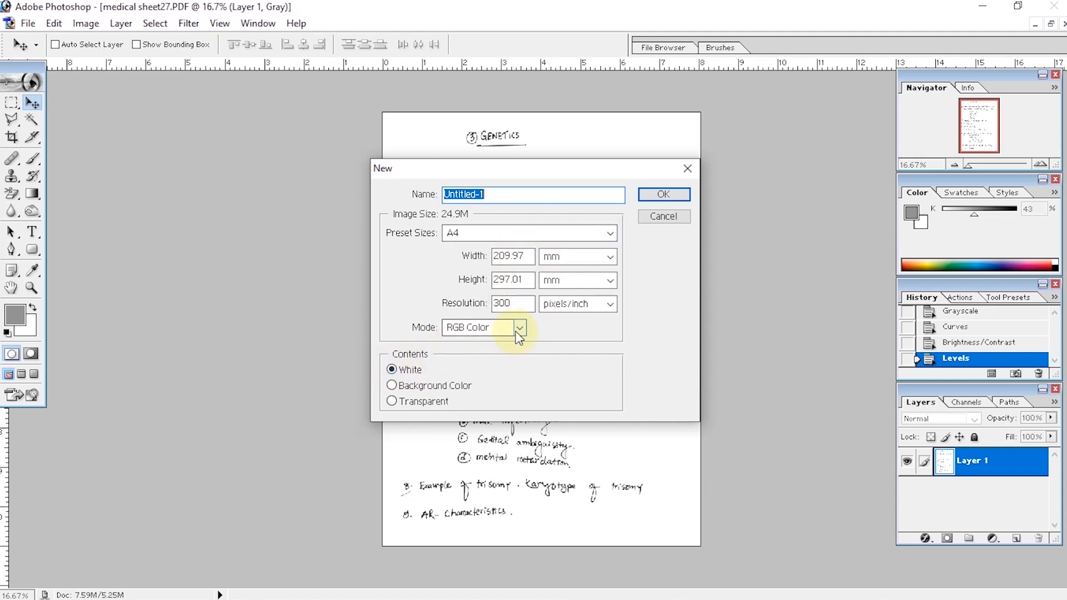
click(665, 193)
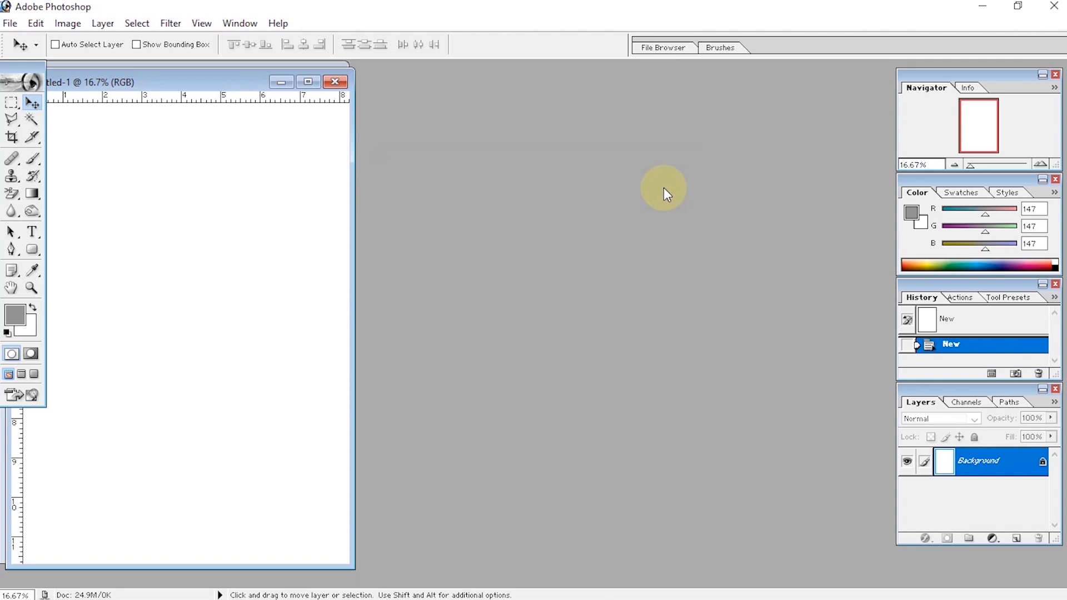
Step: Arrange the new document beside the cleaned scan and copy the scan's page layer into it
drag(195, 82, 611, 83)
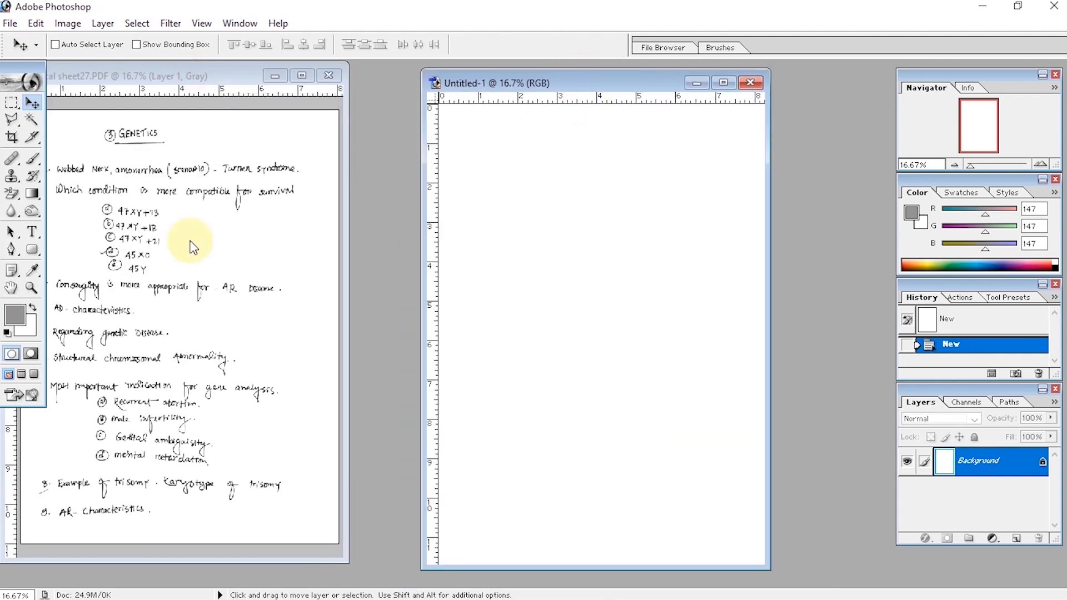
click(186, 250)
drag(186, 250, 560, 242)
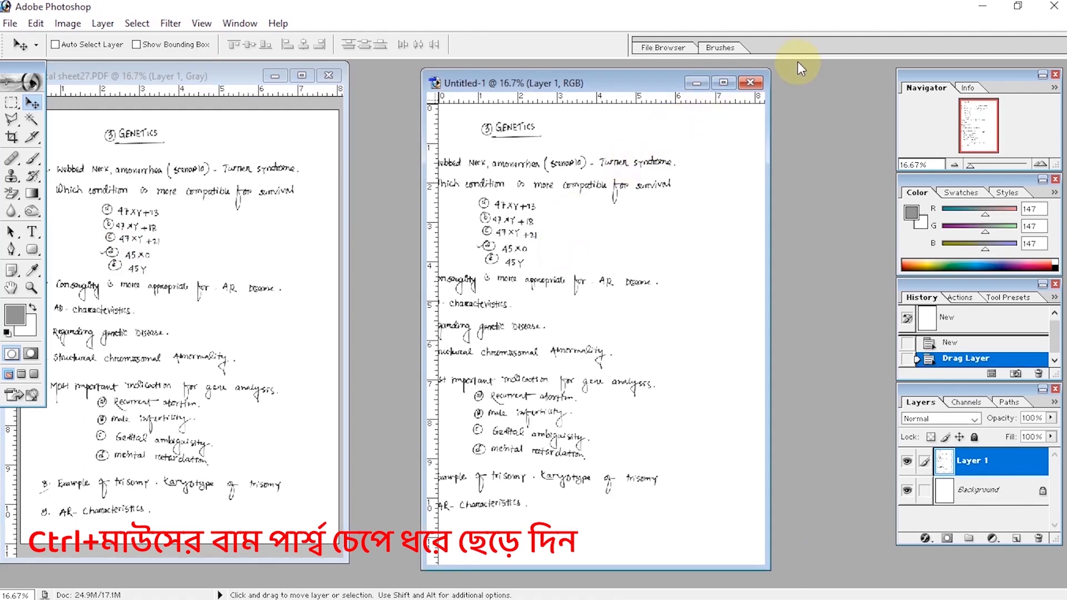
Step: Maximize the new document and use Free Transform to center the handwritten page within the A4 canvas
click(723, 84)
key(ctrl+t)
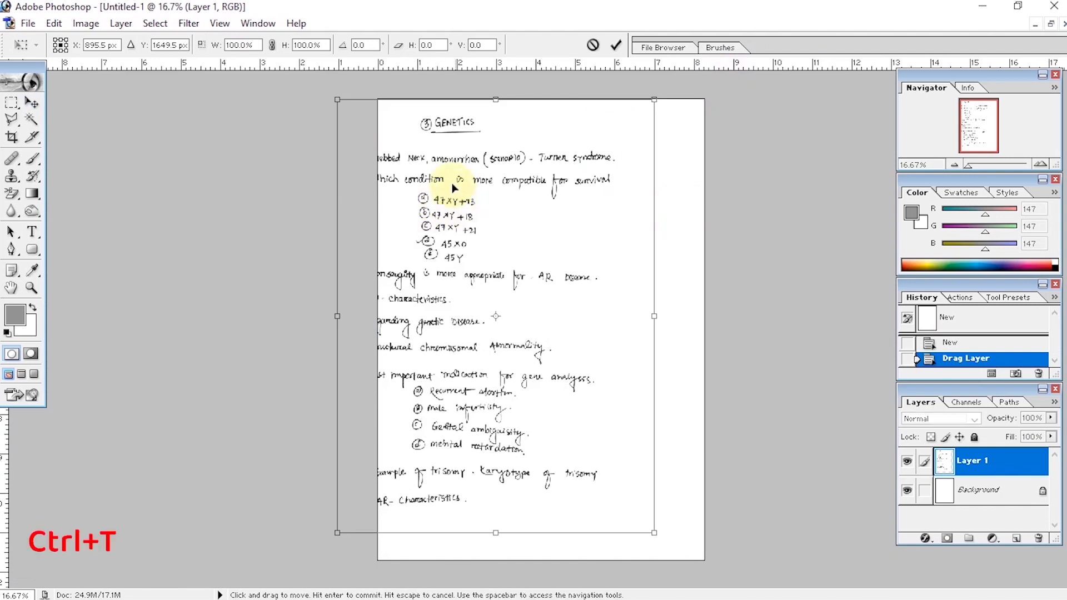
drag(453, 190, 498, 196)
key(Return)
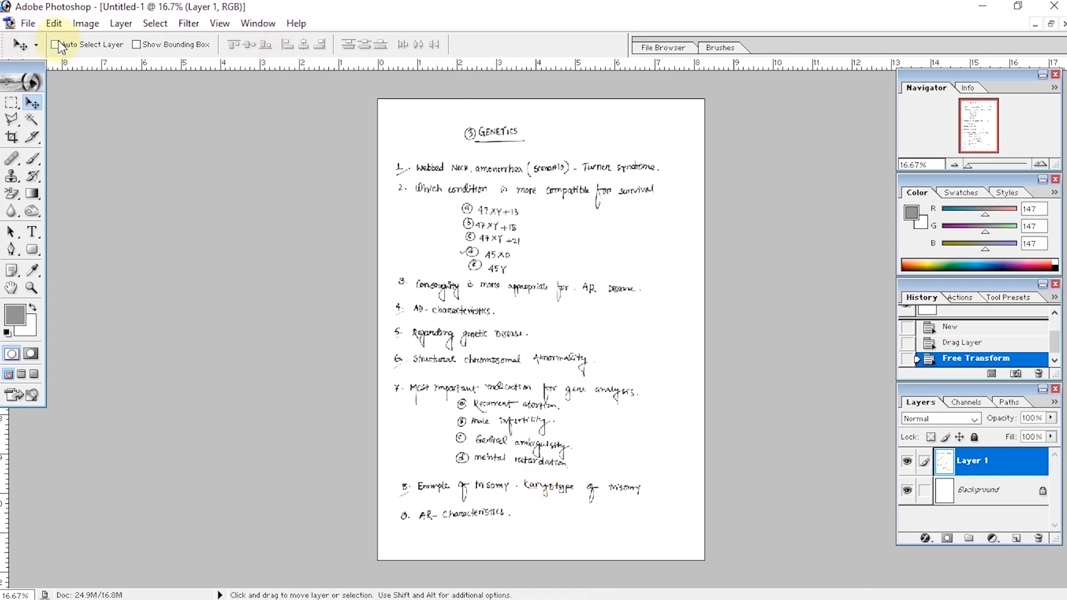
Step: Save a copy of the document to the Desktop in JPEG format with the file name Demo
click(29, 24)
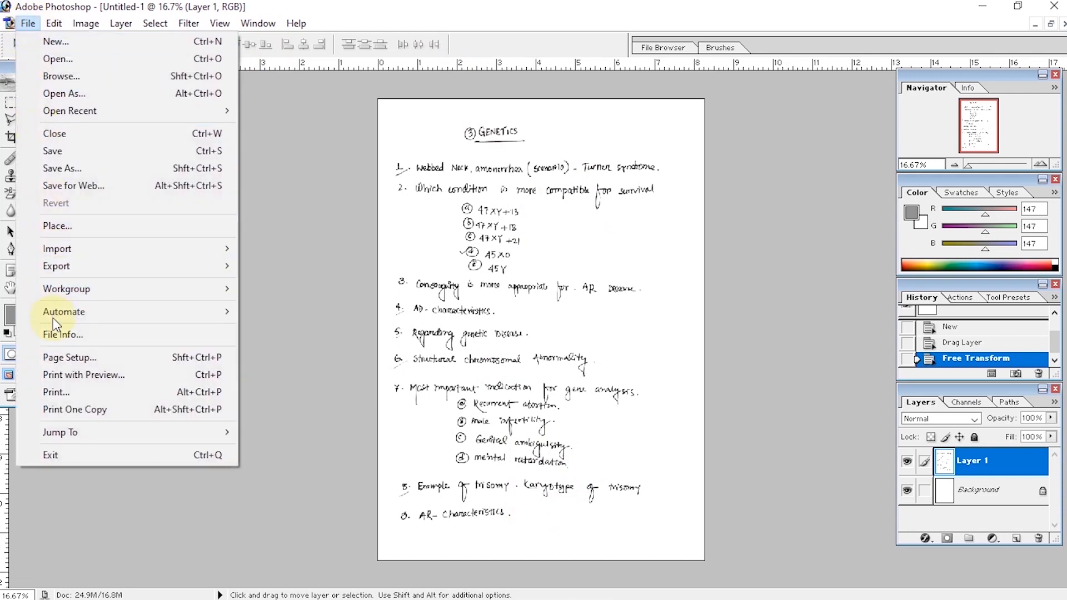
click(64, 168)
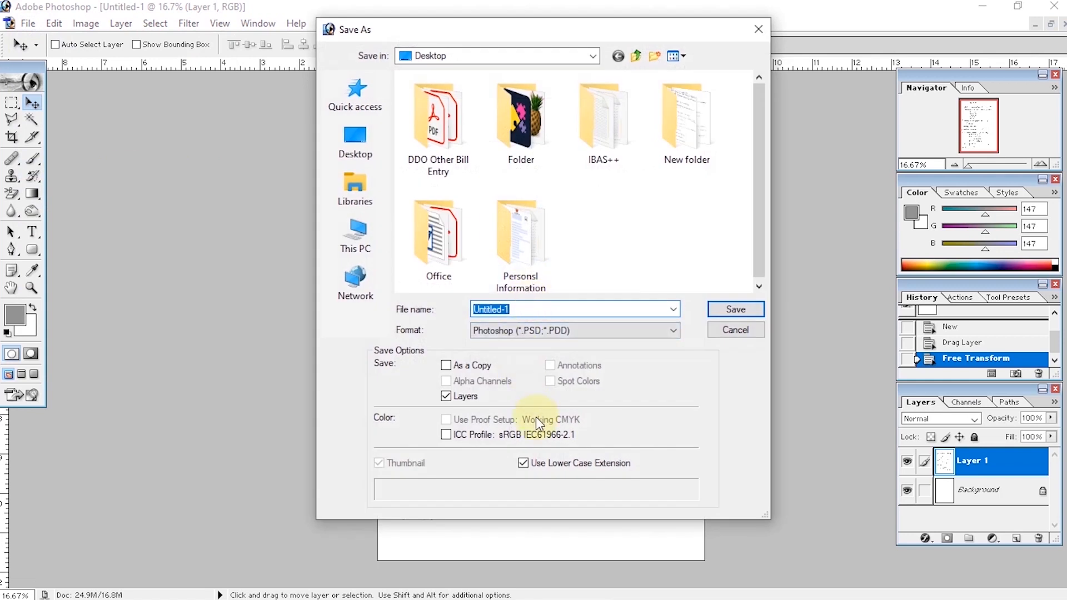
click(558, 330)
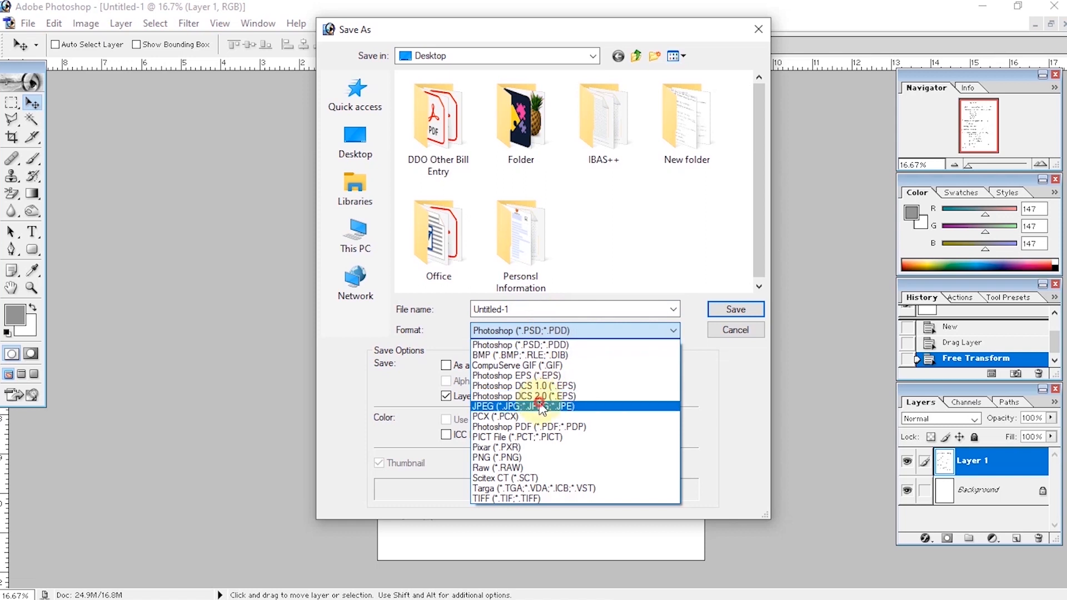
click(541, 408)
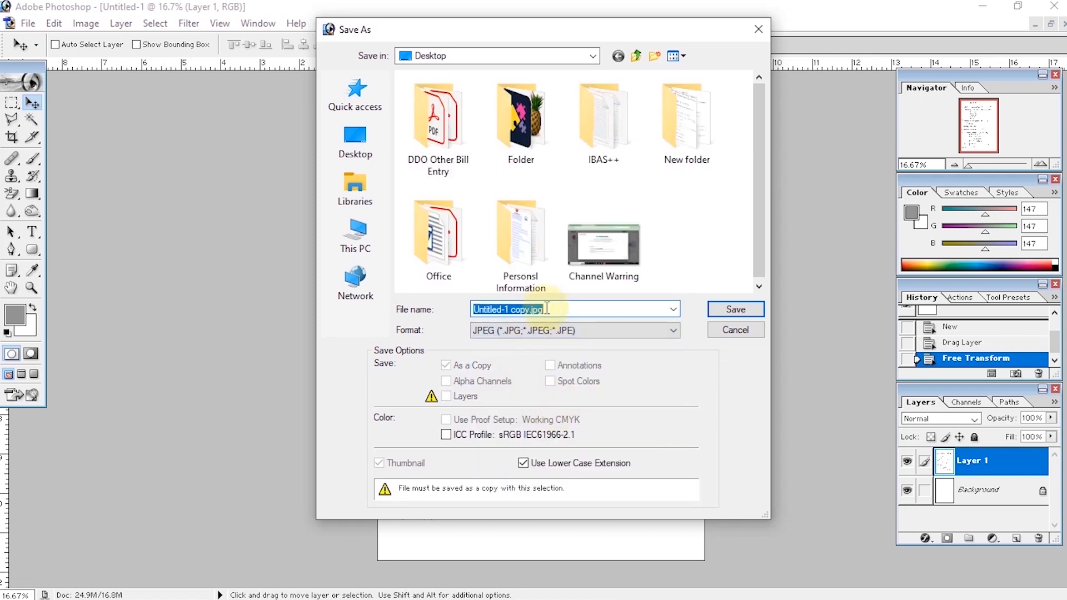
text(Demo)
click(355, 141)
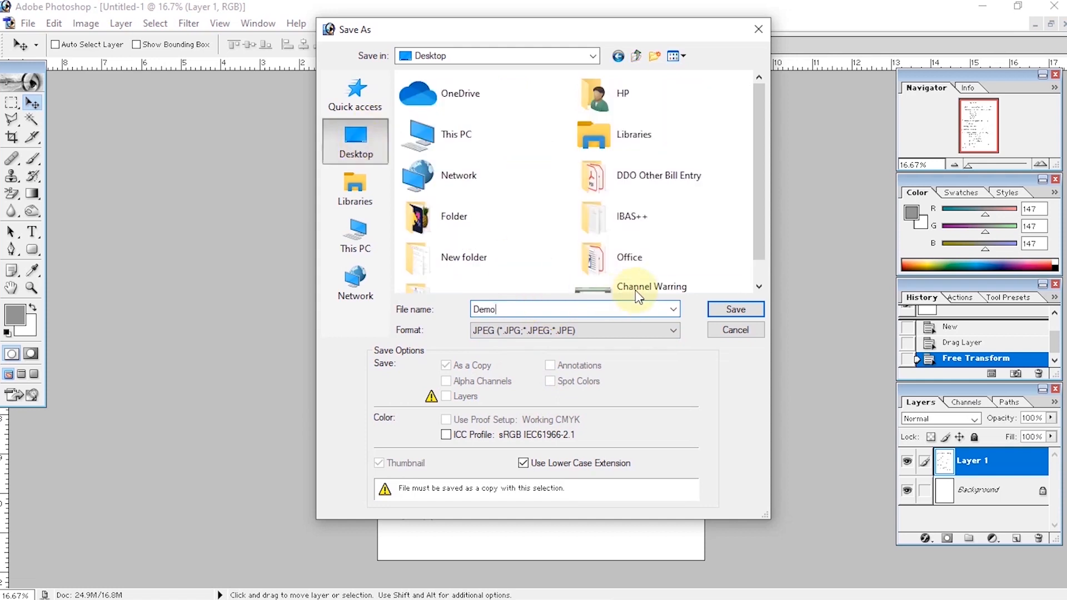
click(729, 308)
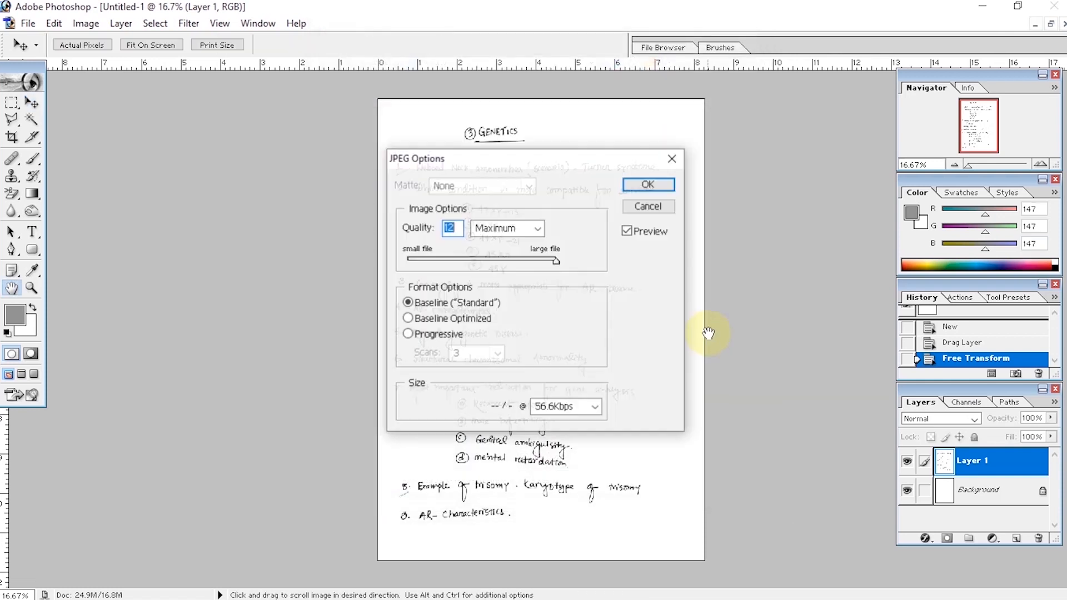
Step: Finish the JPEG export with Maximum image quality at 12 and the Baseline ("Standard") format option
click(537, 228)
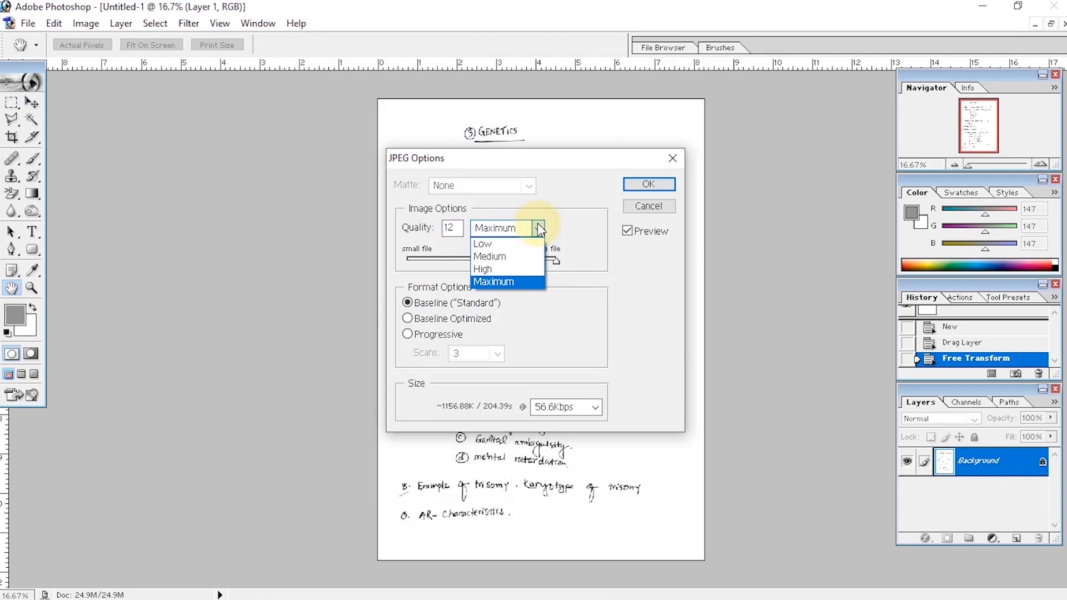
click(539, 228)
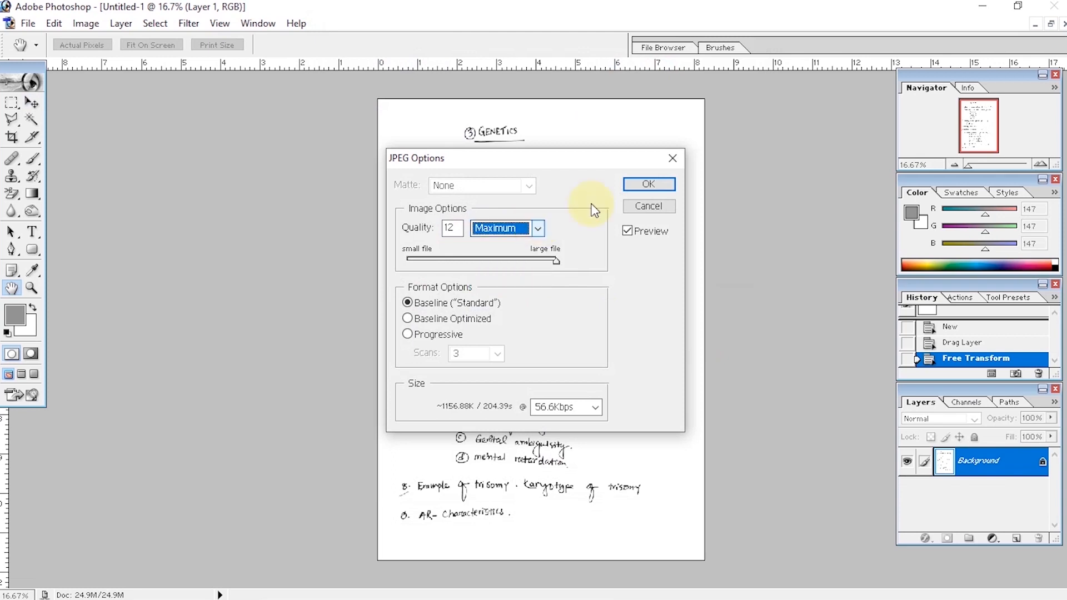
click(647, 185)
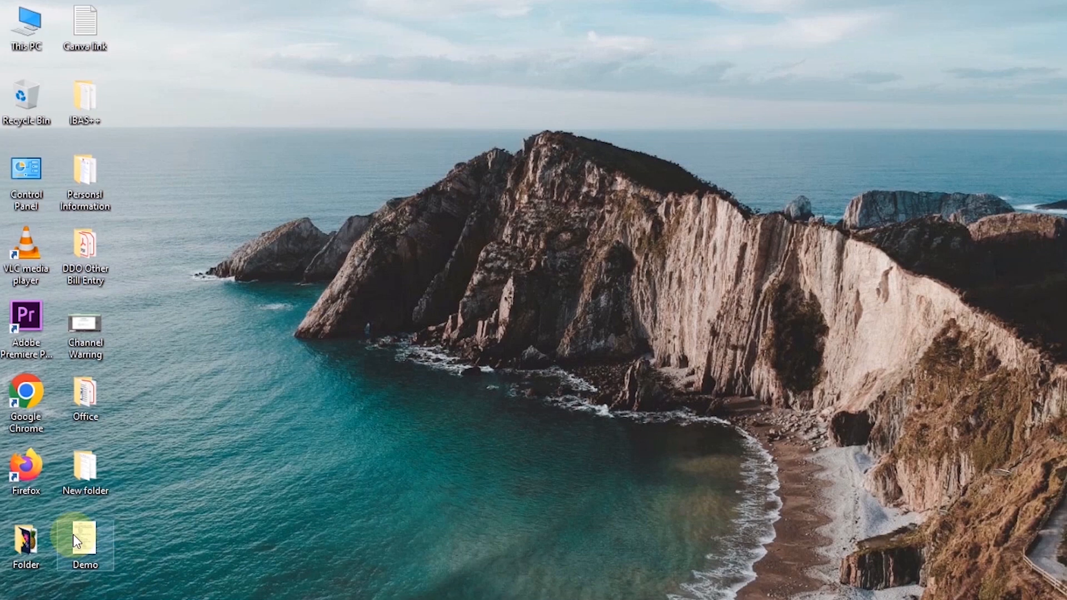
Step: Open the saved Demo image from the desktop in the image viewer to check the cleaned page
click(74, 537)
double_click(74, 537)
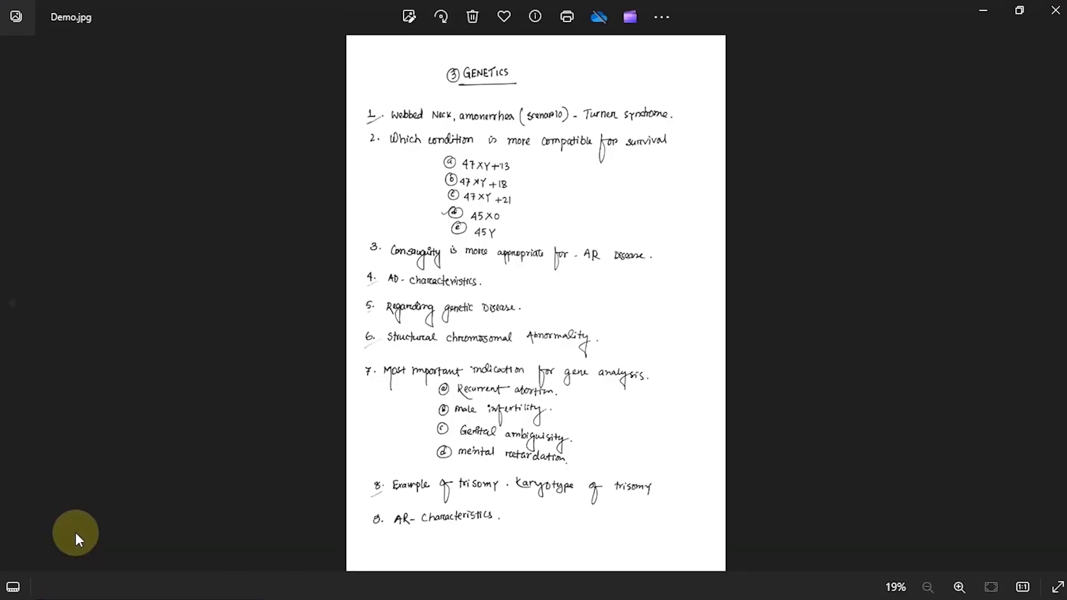